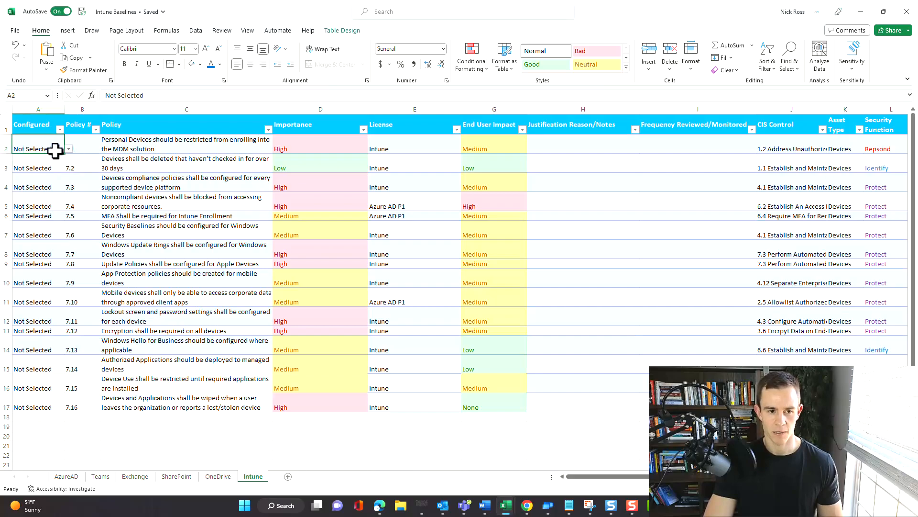
- Review the Configured options for the first Intune baseline policy and the sheet's columns through CIS Control, Asset Type, Security Function and IG1–IG3
left_click(69, 149)
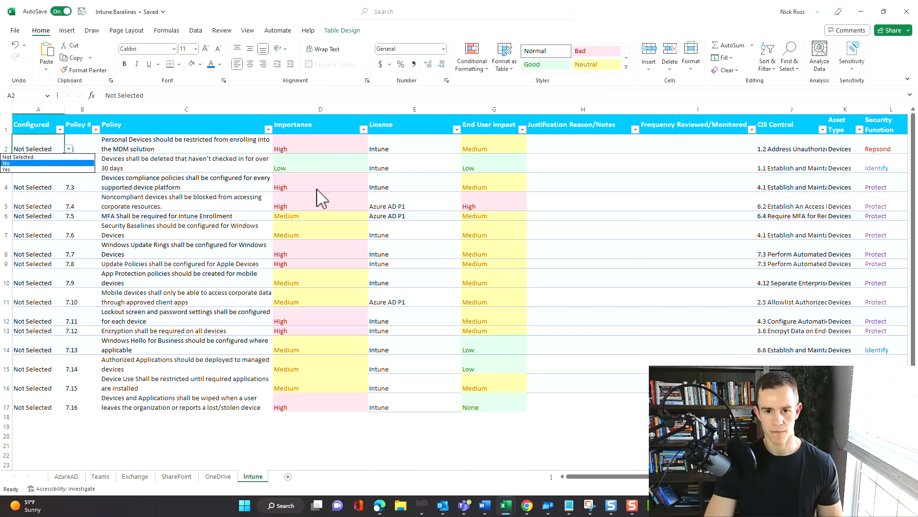
key("Escape")
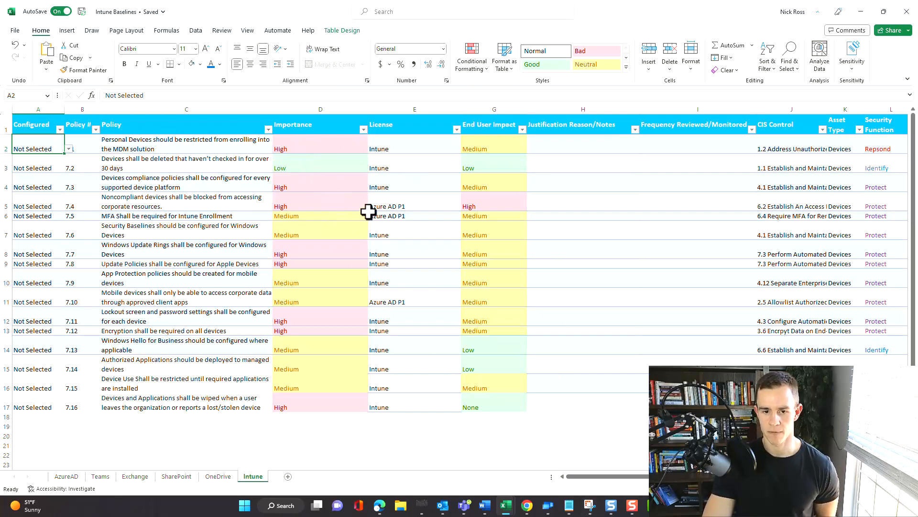
left_click_drag(605, 476, 622, 477)
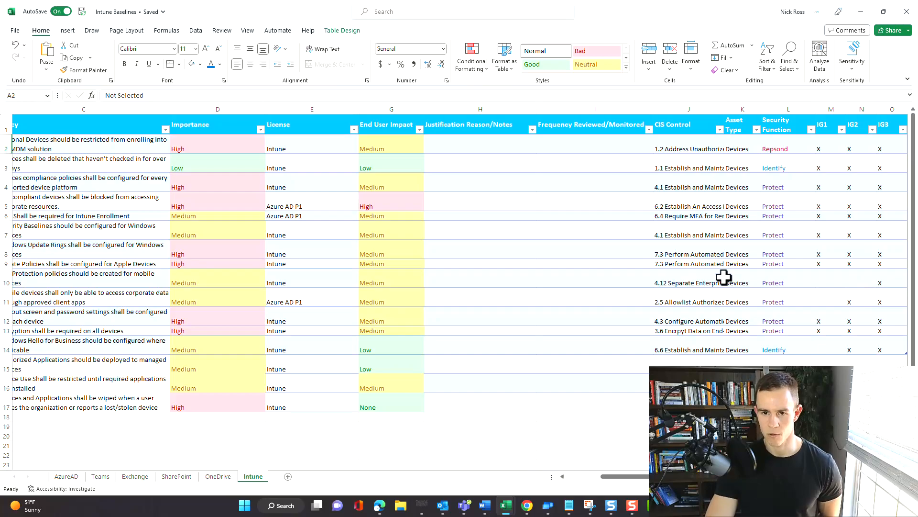
left_click_drag(679, 477, 613, 478)
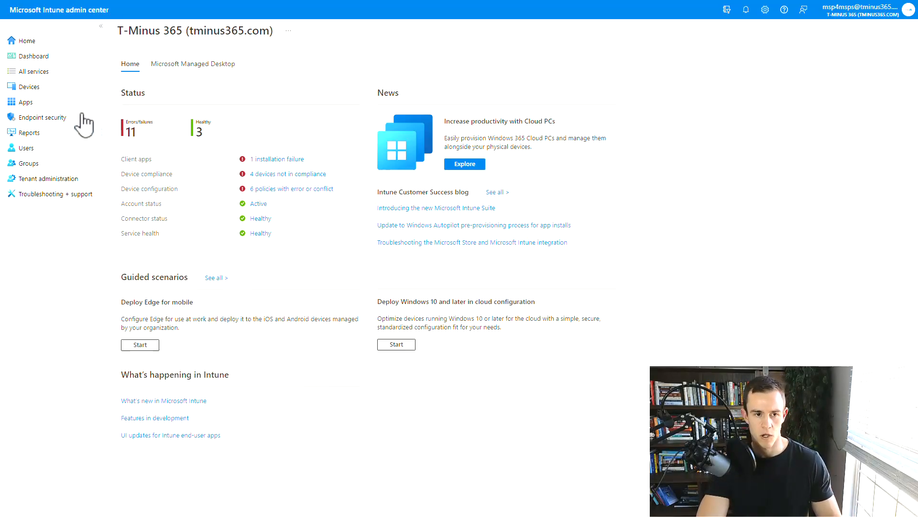
- In the Microsoft Intune admin center, open the platform settings of the default All Users enrollment device platform restriction for editing
left_click(58, 86)
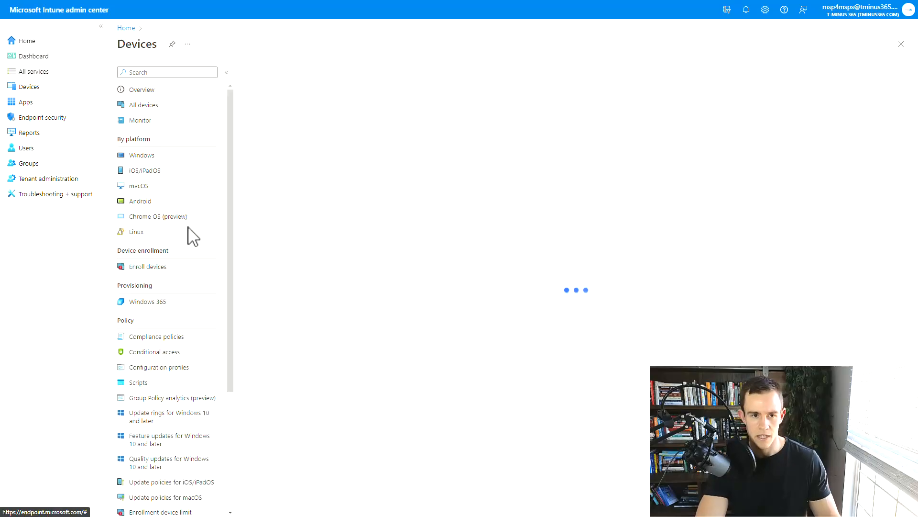
scroll(191, 236, "down", 3)
left_click(142, 137)
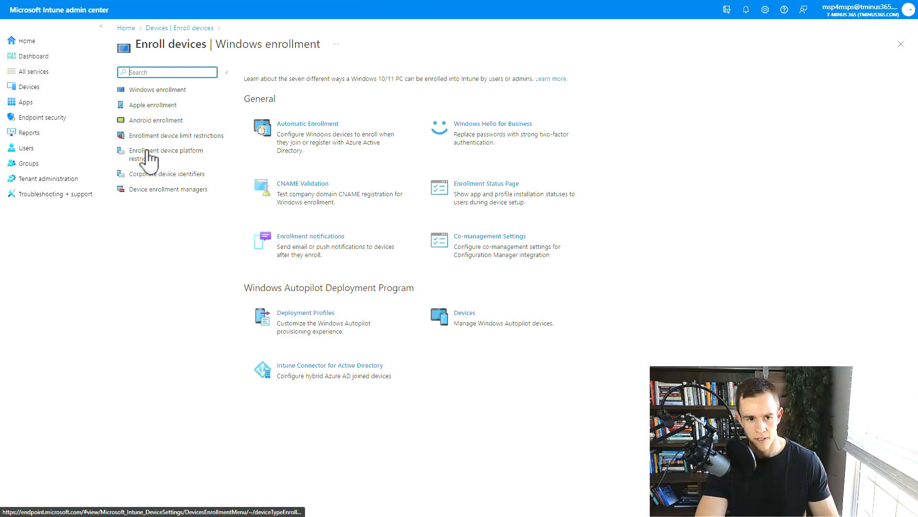
left_click(149, 156)
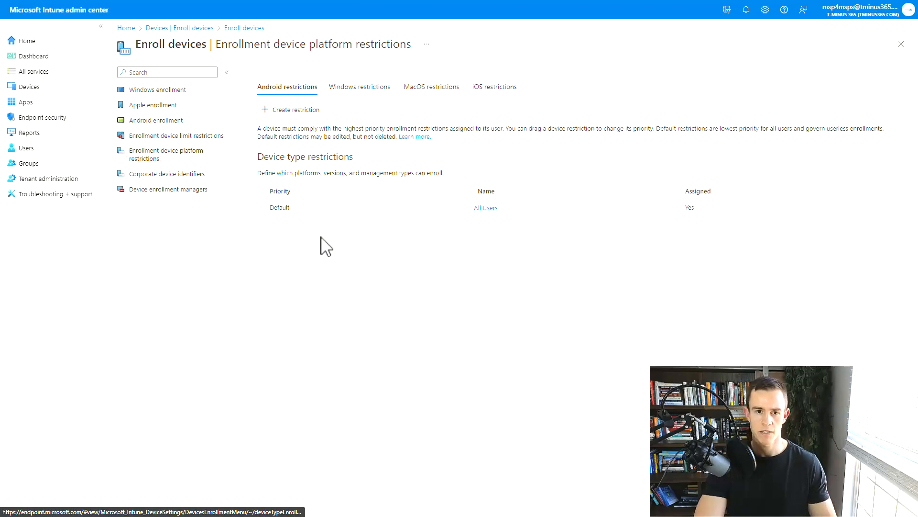
left_click(486, 208)
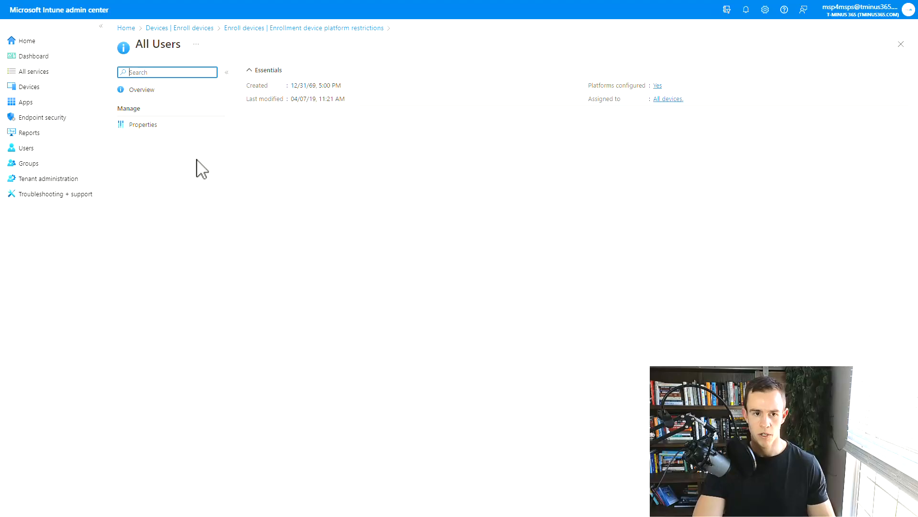
left_click(157, 128)
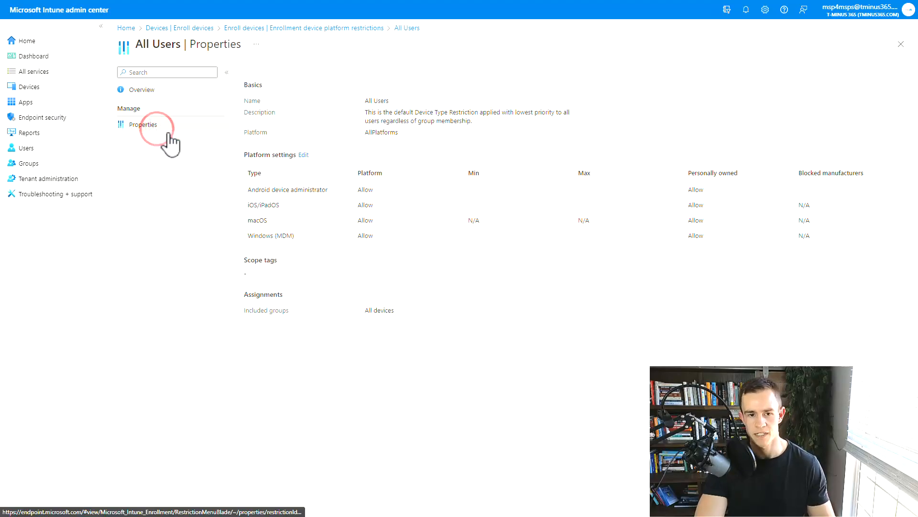
left_click(304, 153)
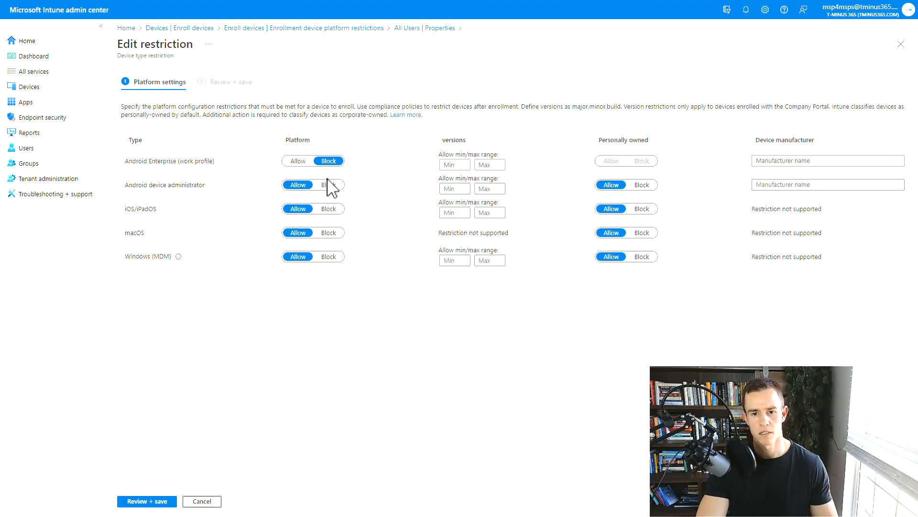
- Block personally owned devices for Android device administrator, iOS/iPadOS, macOS and Windows (MDM) in the restriction
left_click(646, 185)
left_click(642, 210)
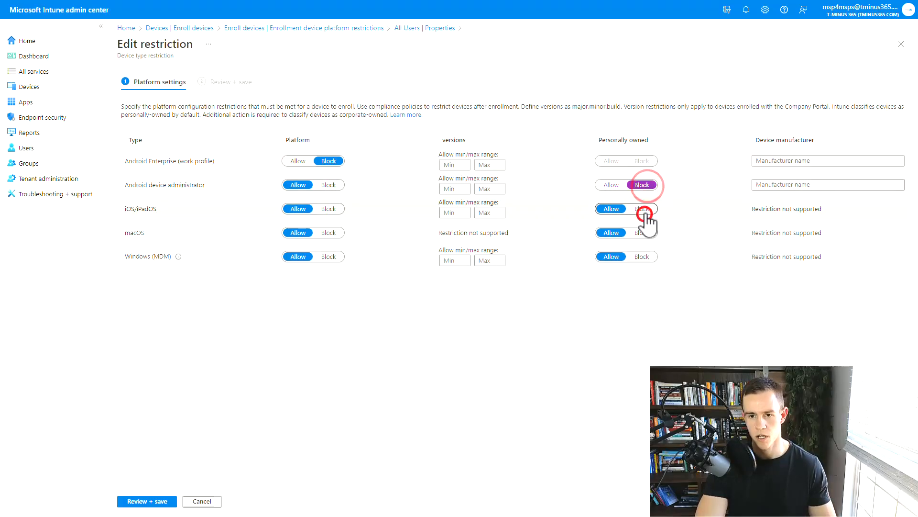
left_click(646, 232)
left_click(642, 207)
left_click(644, 257)
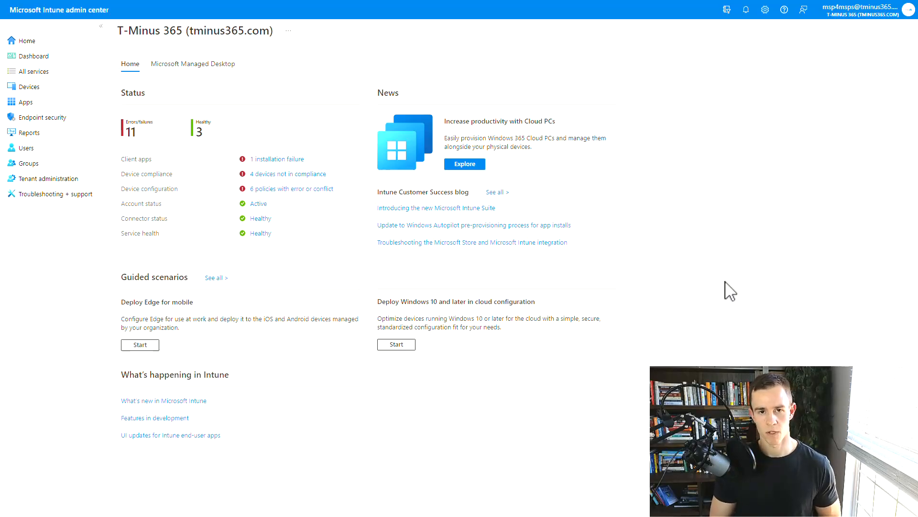
- Set the device clean-up rules to delete devices based on last check-in date after 30 days without checking in
left_click(59, 87)
scroll(193, 221, "down", 3)
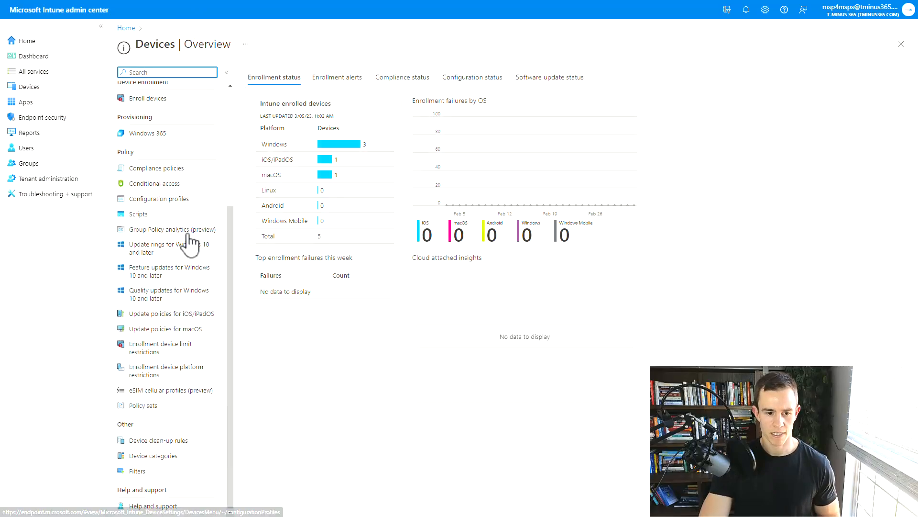
left_click(175, 441)
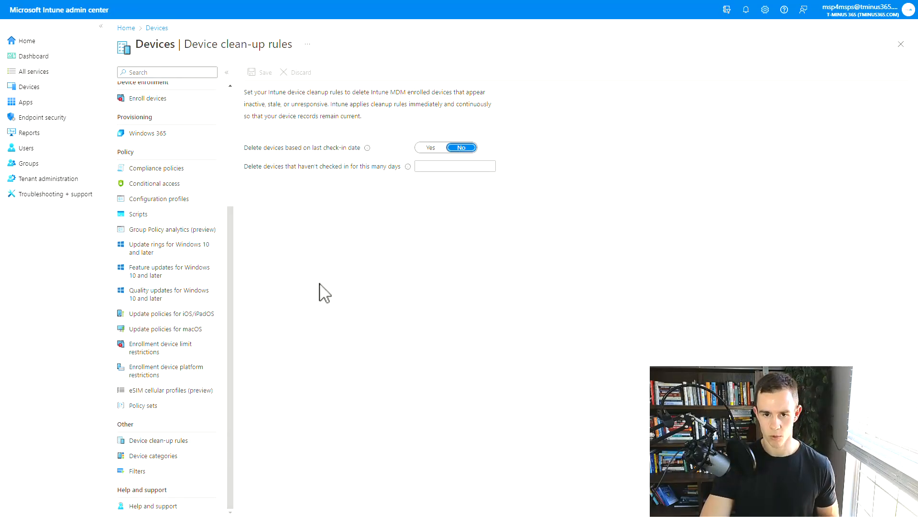
left_click(423, 148)
left_click(450, 167)
type("30")
left_click(537, 195)
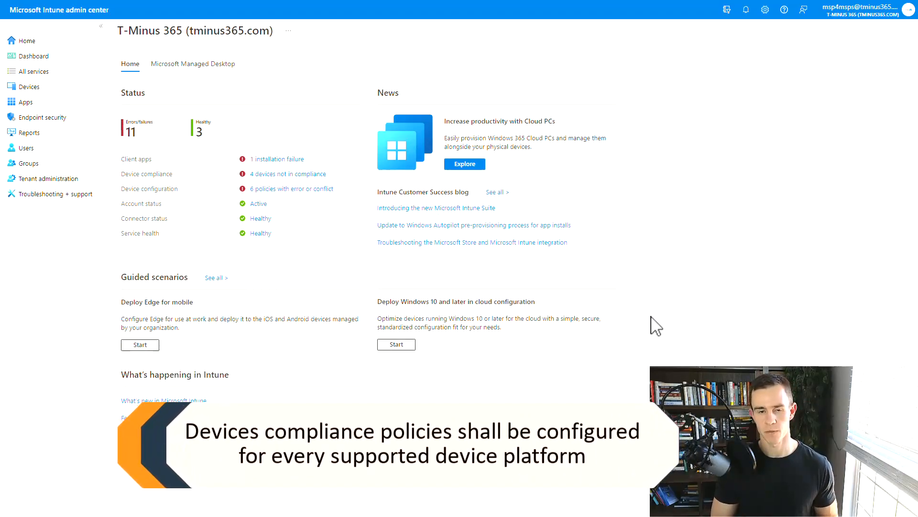
- Start creating a device compliance policy for the Windows 10 and later platform
left_click(74, 89)
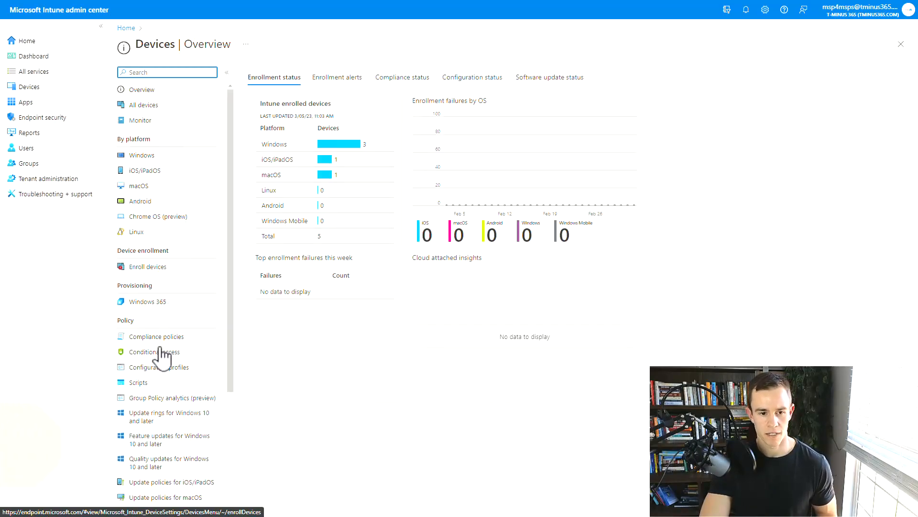
left_click(163, 366)
left_click(162, 337)
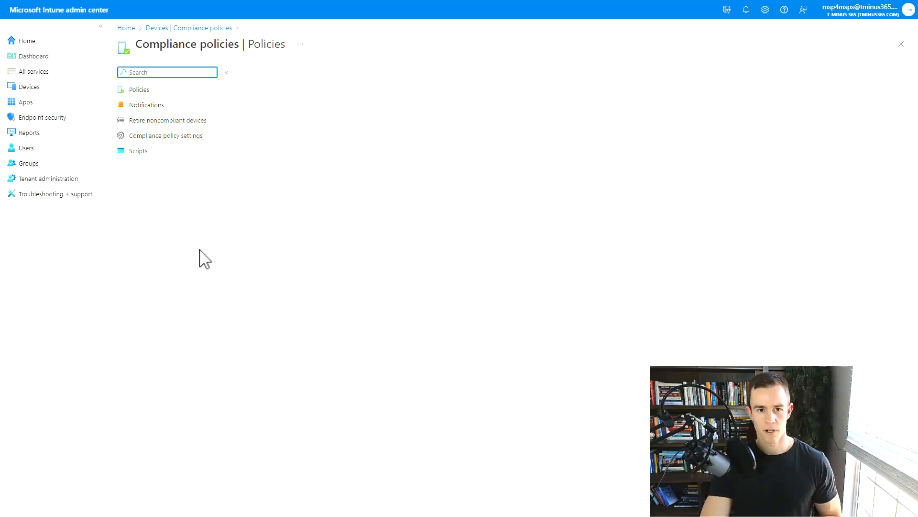
left_click(279, 110)
left_click(709, 75)
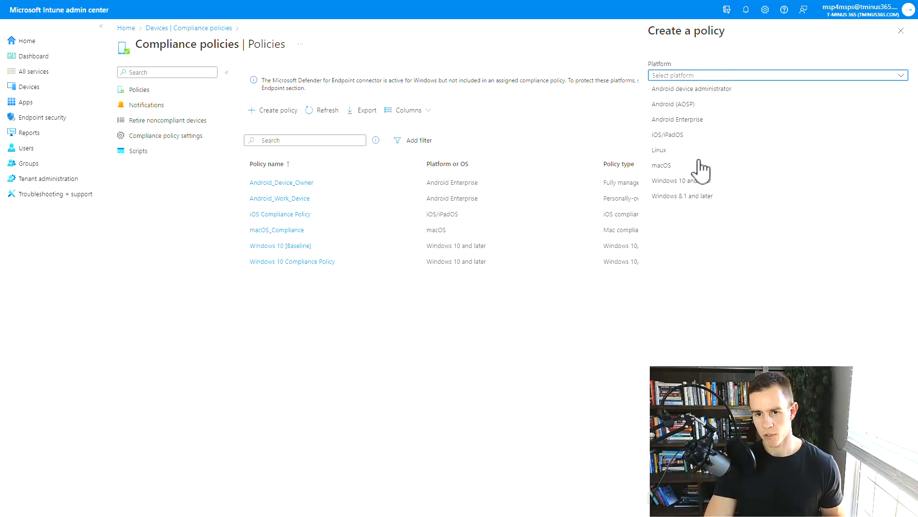
left_click(710, 186)
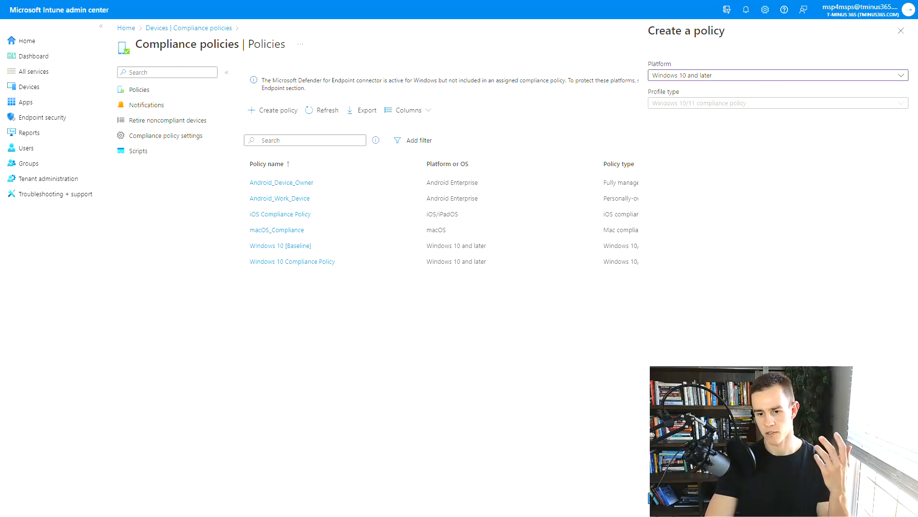
left_click(665, 500)
- Name the Windows compliance policy Test and open its System Security compliance settings
left_click(311, 100)
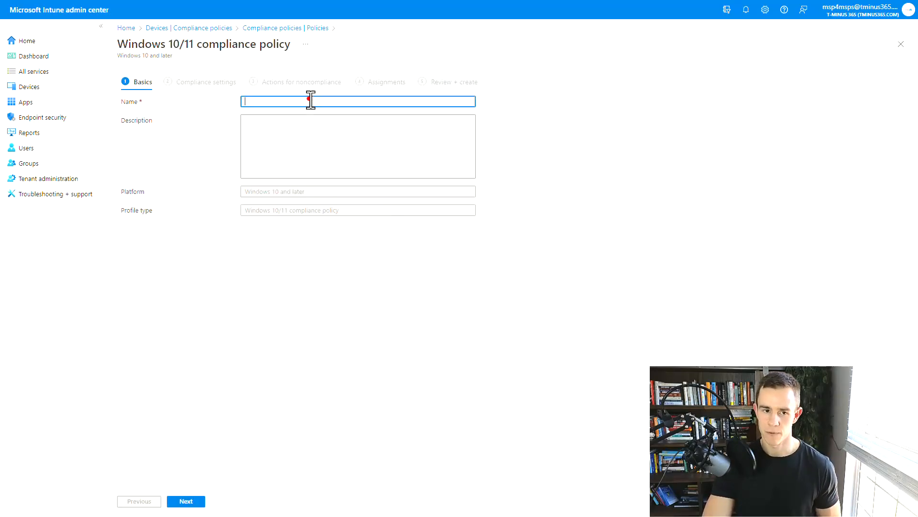
type("Test")
left_click(200, 502)
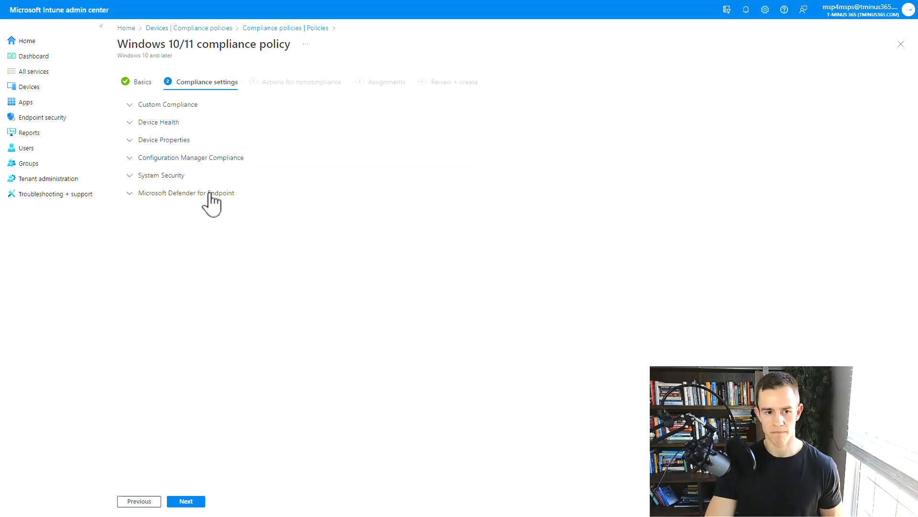
left_click(204, 176)
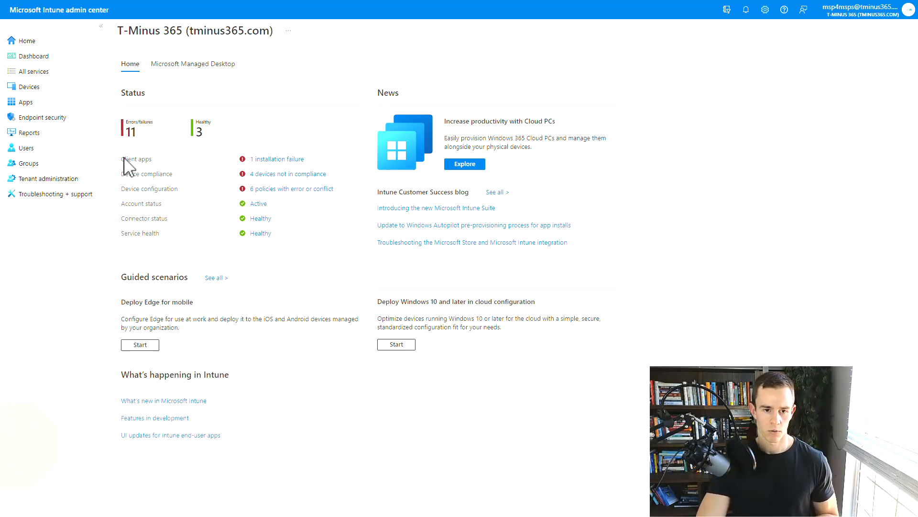
- Start a new Conditional Access policy named Device Compliance and set its grant control to require the device to be marked as compliant
left_click(50, 117)
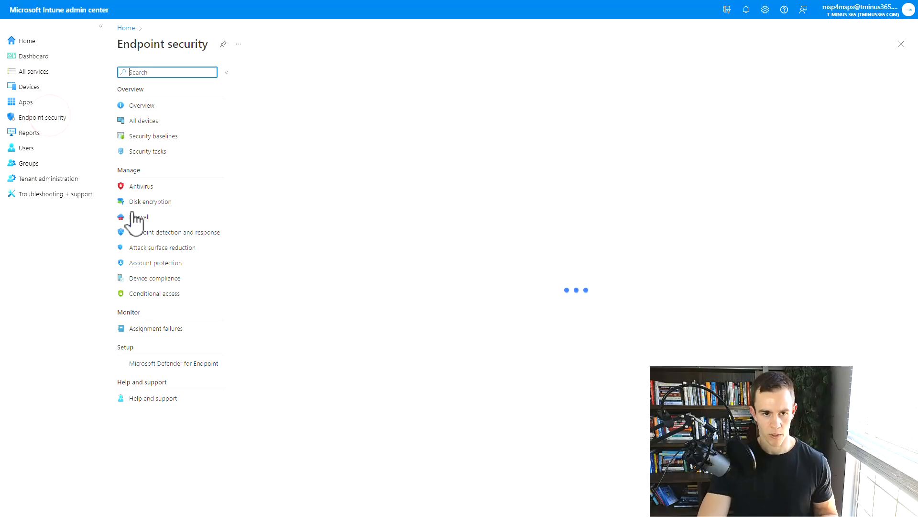
left_click(175, 294)
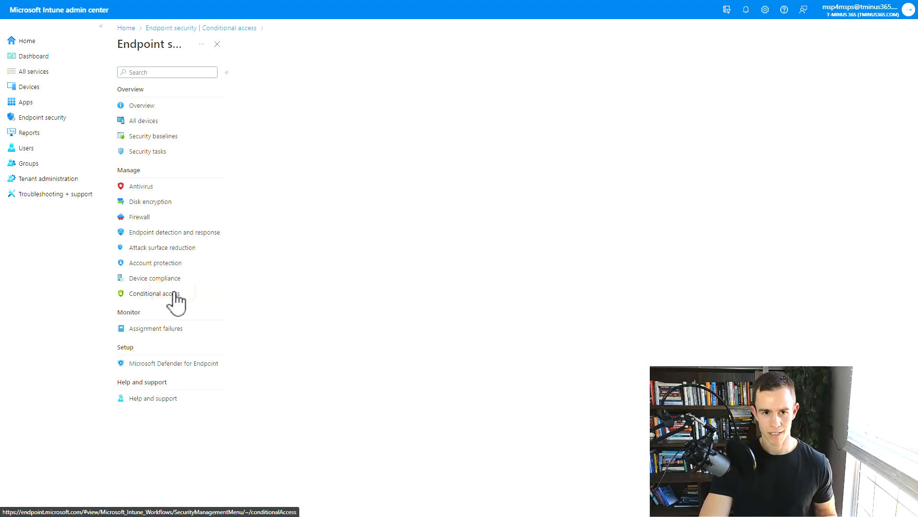
left_click(263, 74)
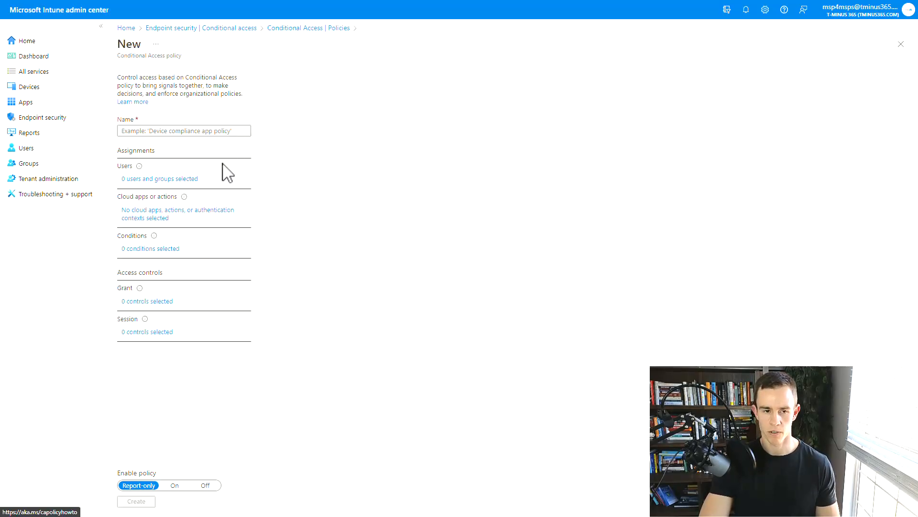
left_click(205, 130)
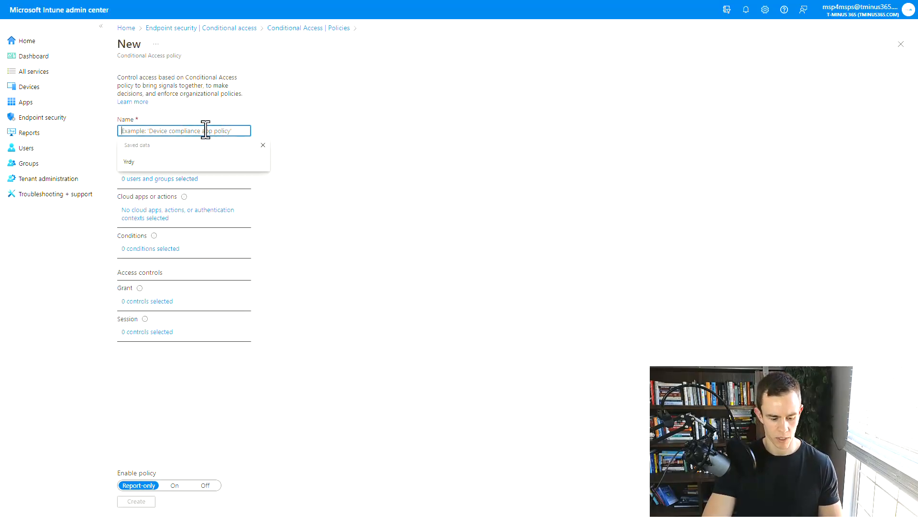
type("Device Compliance")
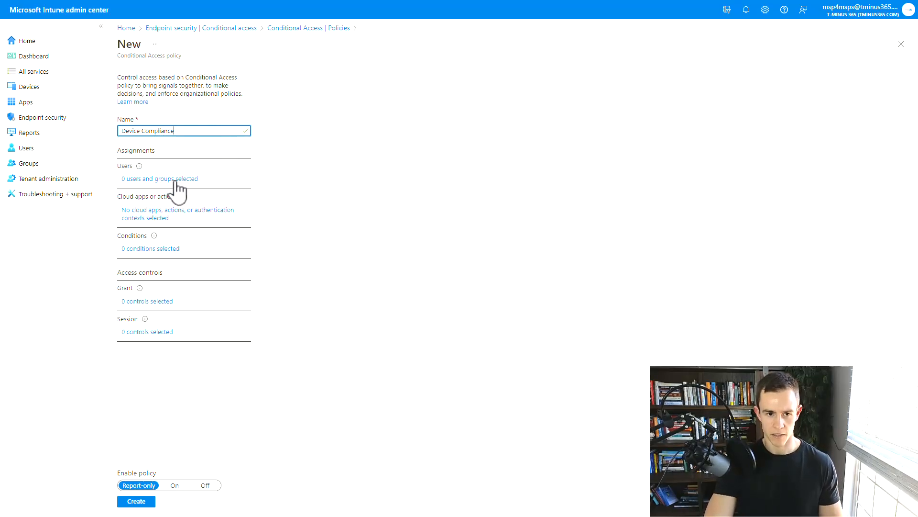
left_click(153, 302)
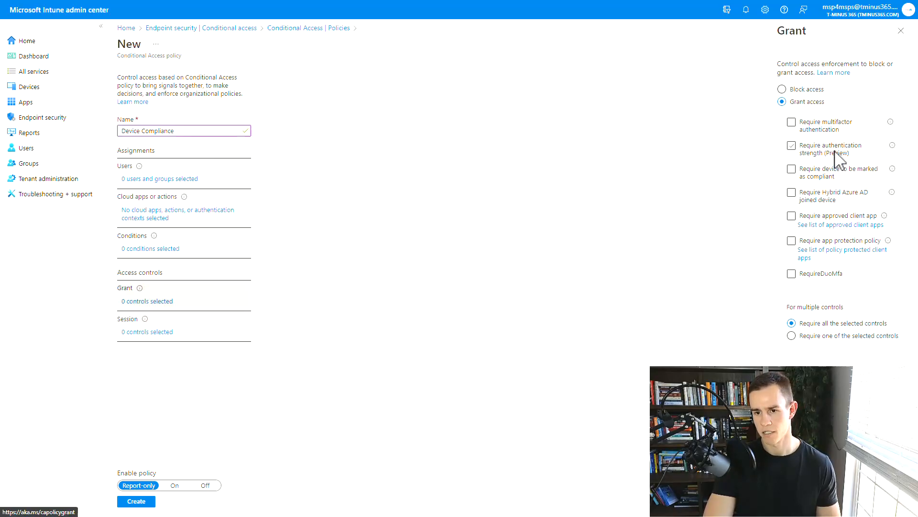
left_click(825, 173)
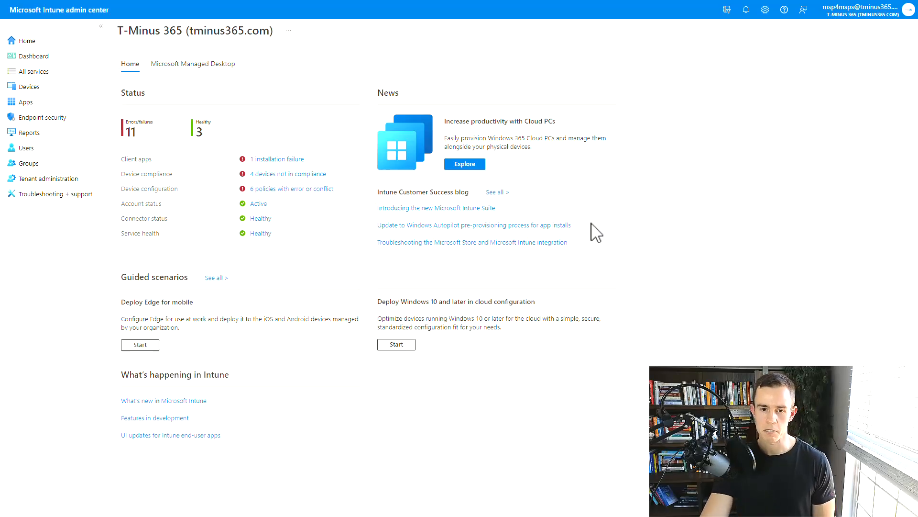
- Start another new Conditional Access policy and name it MFA For Device Enrollment
left_click(44, 114)
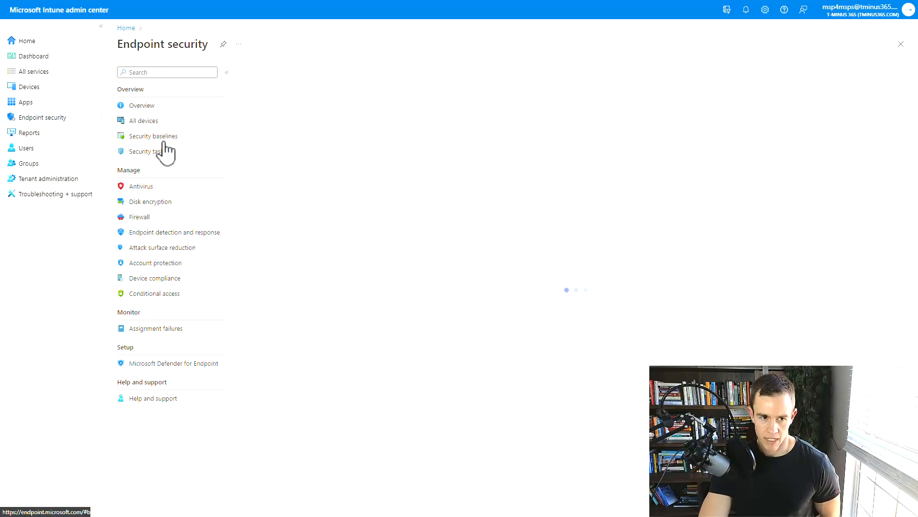
left_click(164, 292)
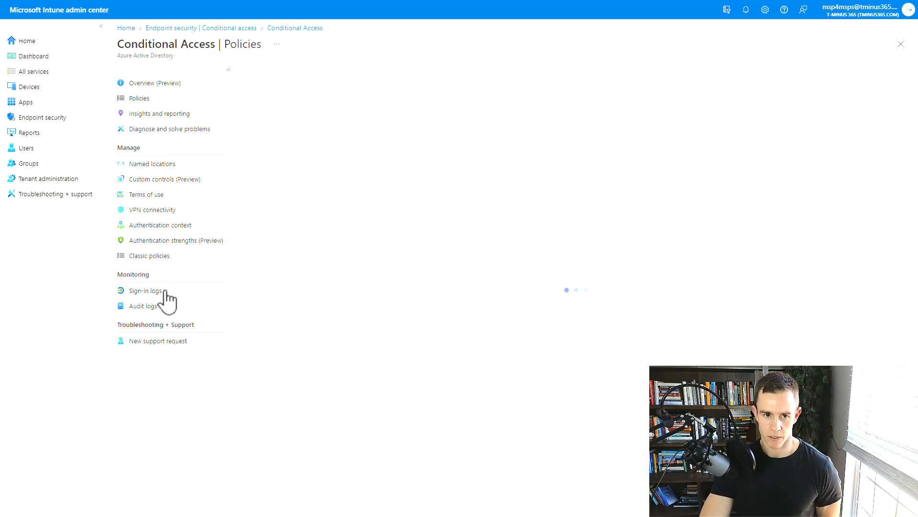
left_click(269, 125)
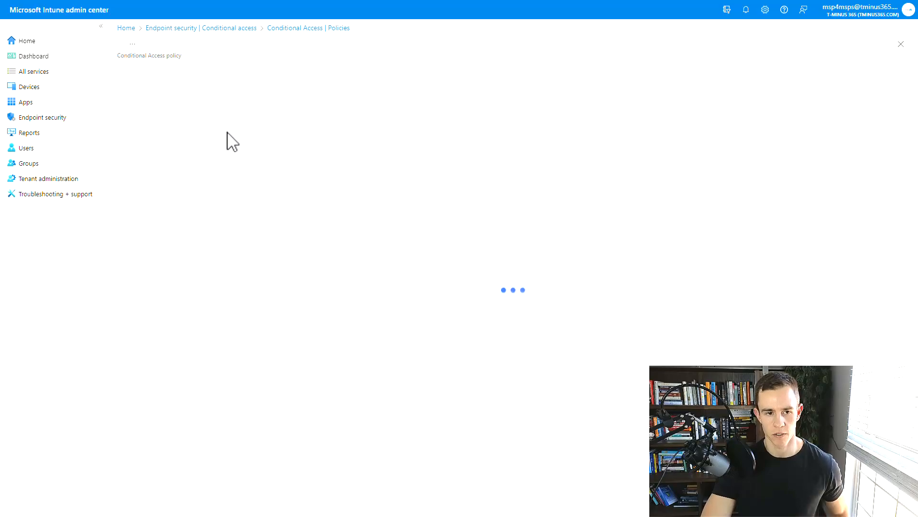
left_click(193, 130)
type("MFA For Device Enrollment")
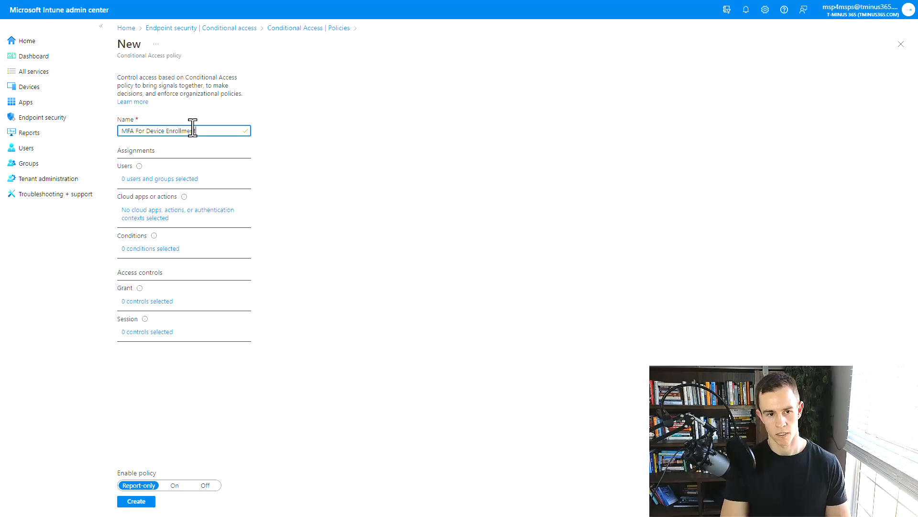
- Apply the Conditional Access policy to the Register or join devices user action and require multifactor authentication as its grant control
left_click(158, 218)
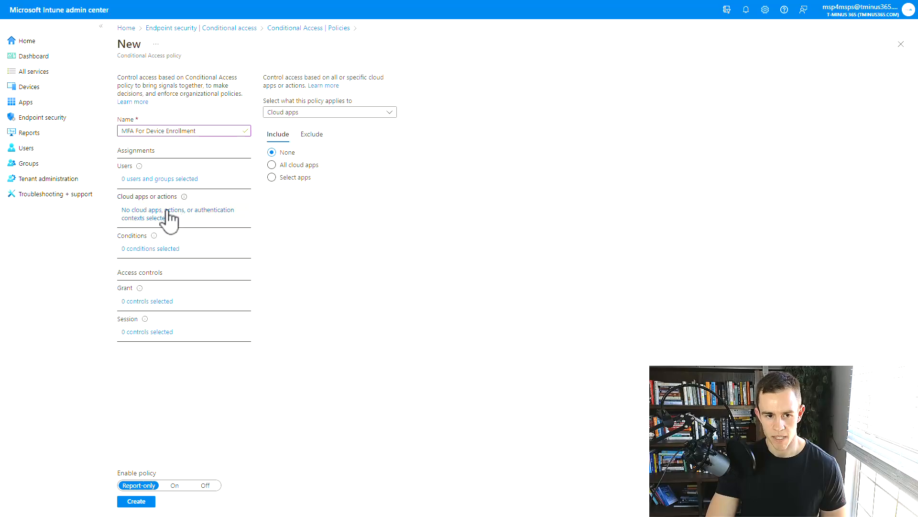
left_click(327, 113)
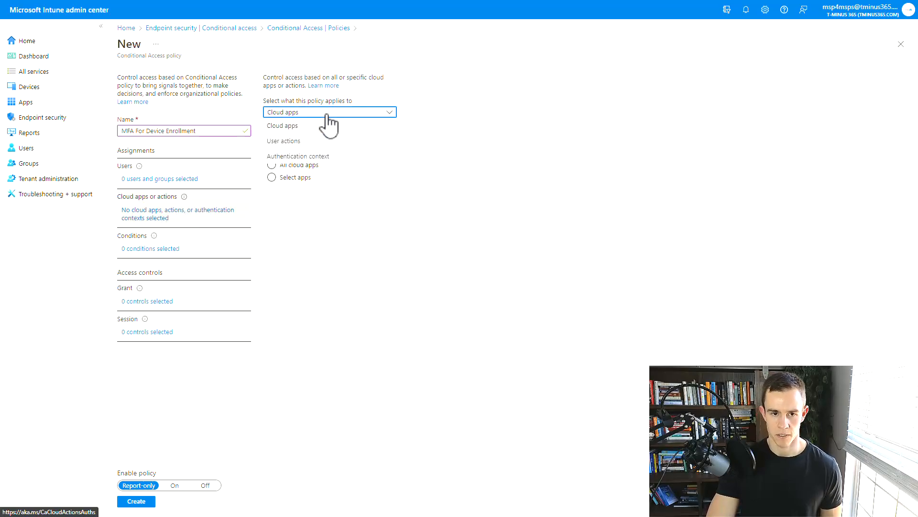
left_click(311, 141)
left_click(300, 166)
left_click(300, 166)
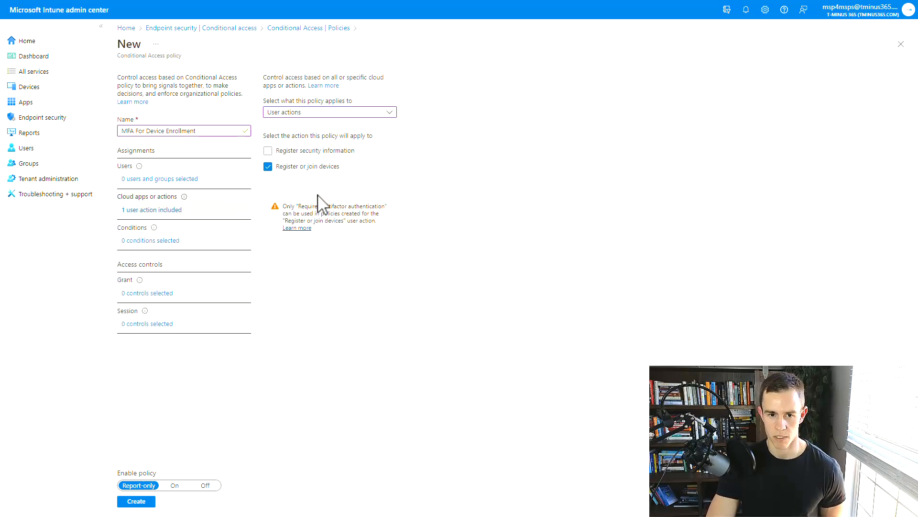
left_click(160, 294)
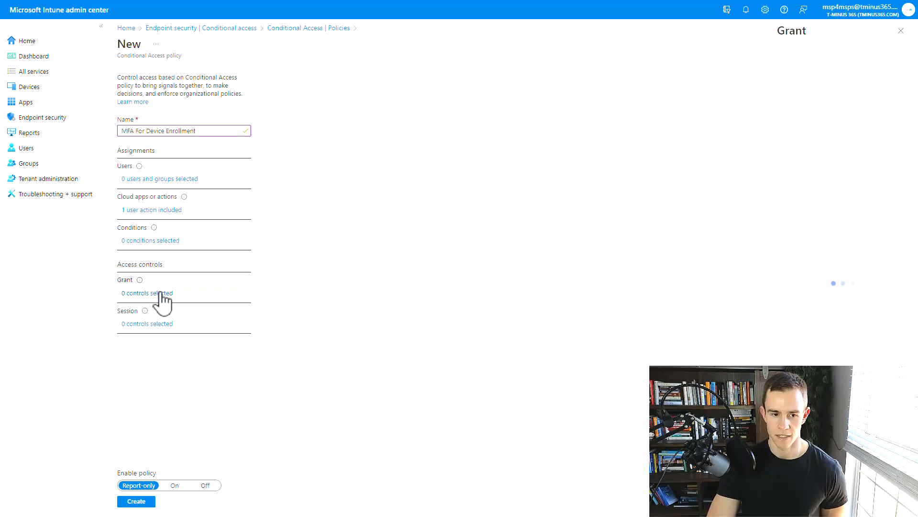
left_click(836, 126)
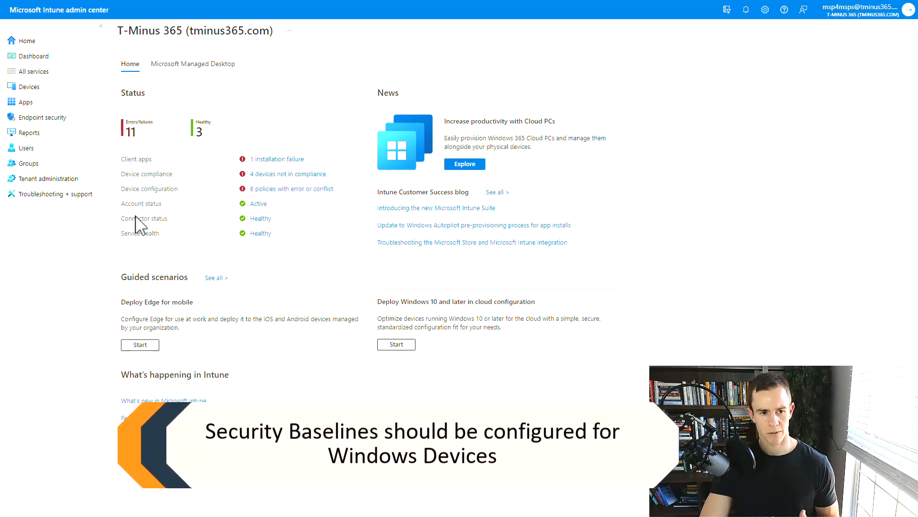
- Start creating a profile from the Security Baseline for Windows 10 and later in Endpoint security
left_click(64, 120)
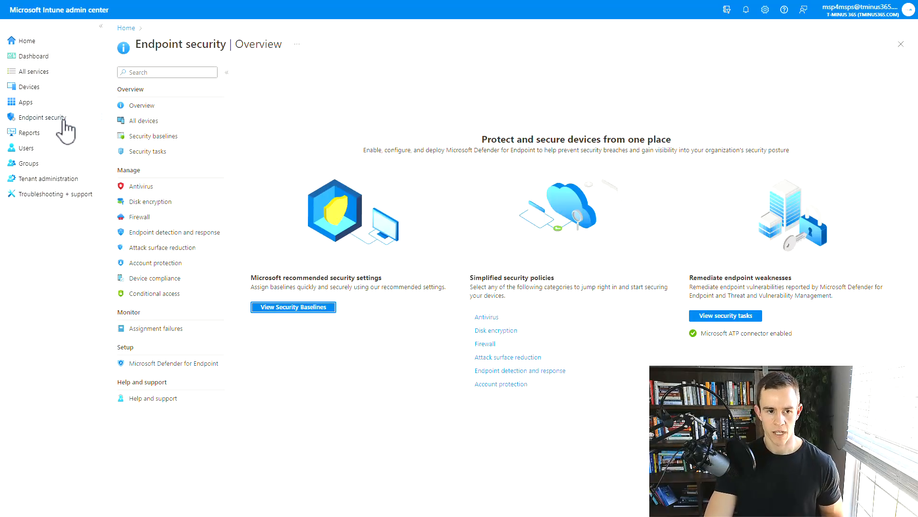
left_click(156, 137)
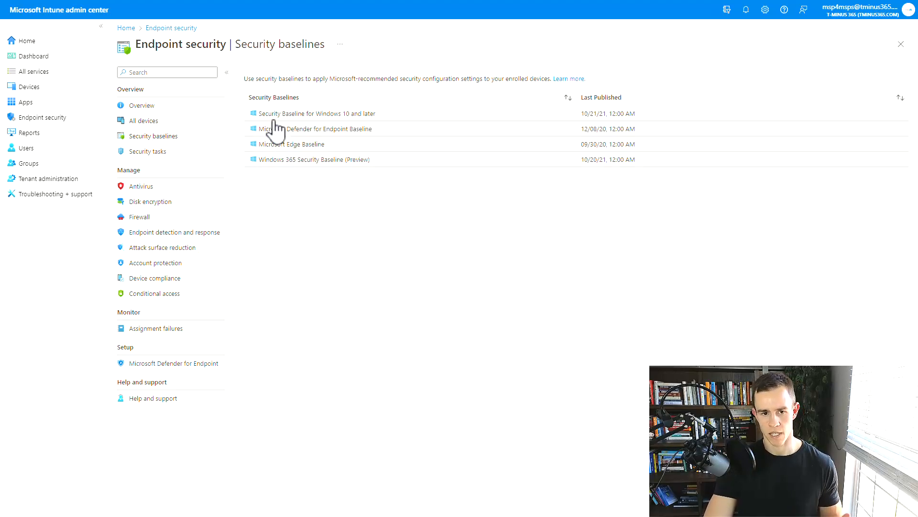
left_click(302, 117)
left_click(256, 76)
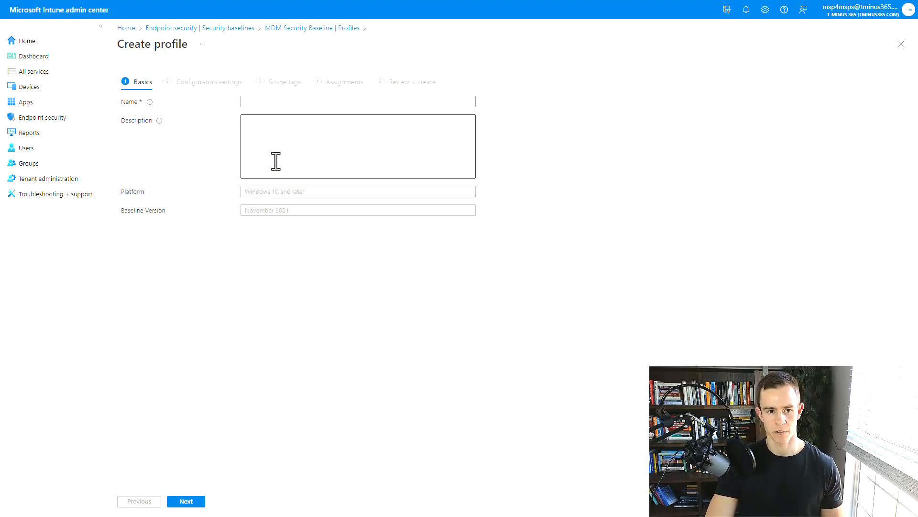
- Name the security baseline profile TEet and review its configuration settings
left_click(281, 102)
type("TEe")
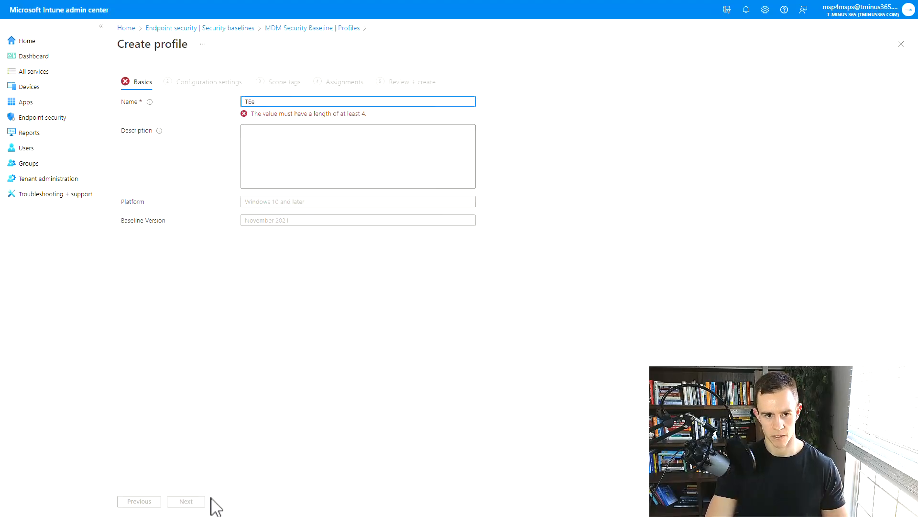
type("t")
left_click(196, 502)
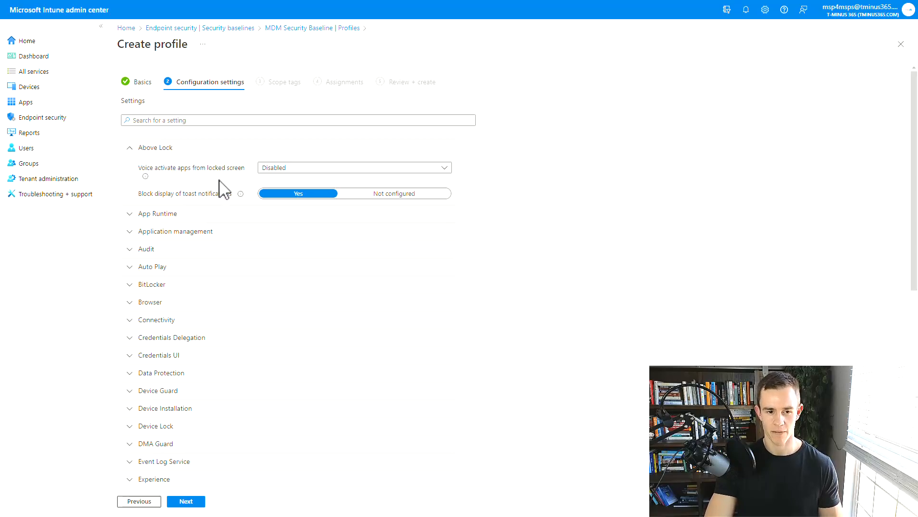
scroll(221, 191, "down", 3)
scroll(225, 203, "up", 3)
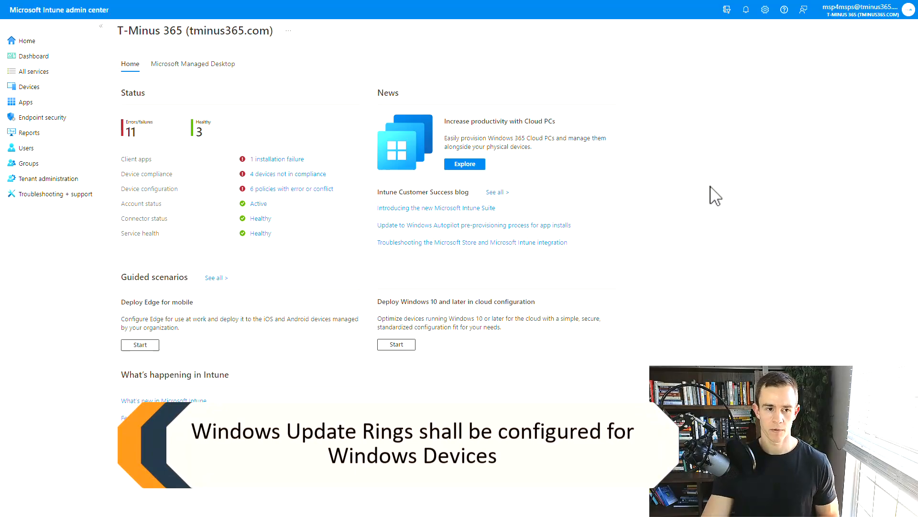
- Start creating a new update ring for Windows 10 and later devices
left_click(49, 88)
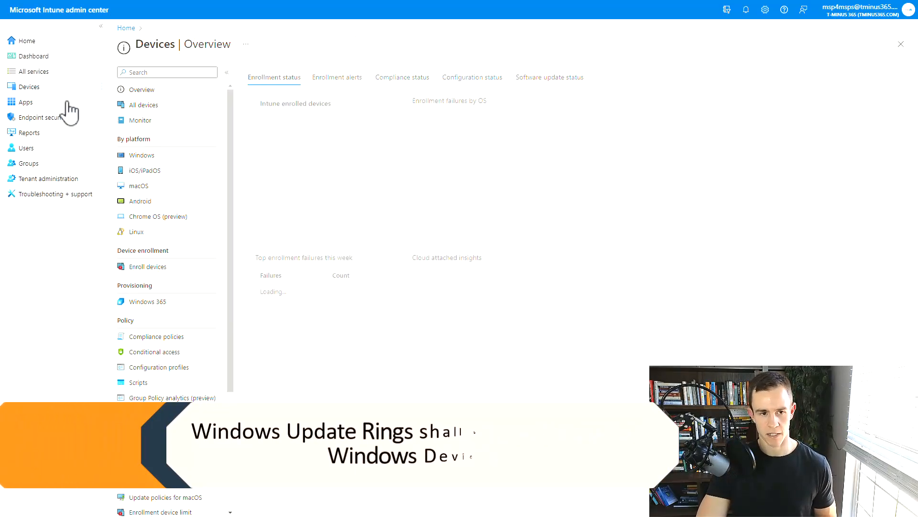
scroll(201, 287, "down", 3)
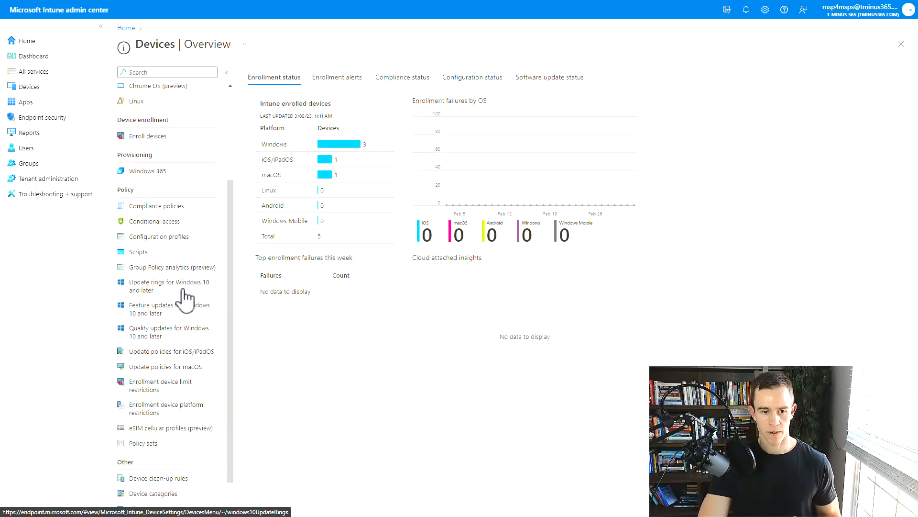
left_click(184, 289)
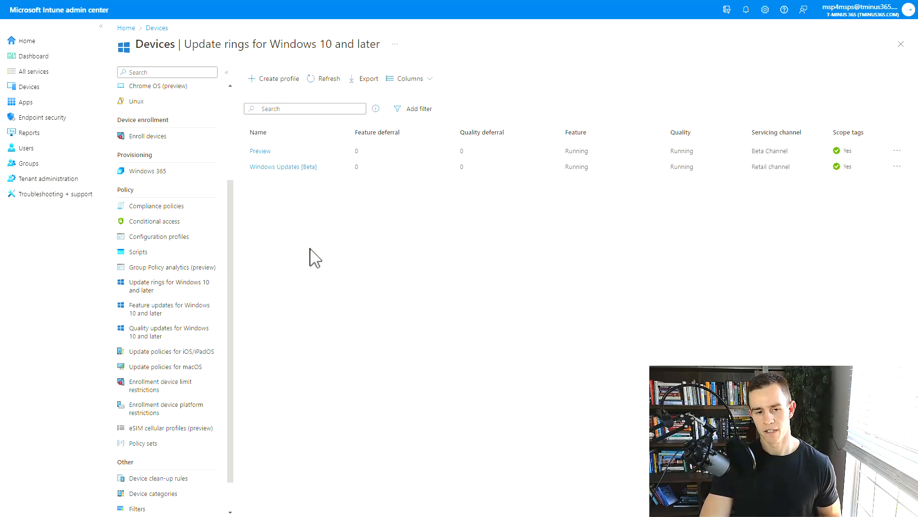
left_click(261, 79)
- Name the update ring Test and review its update and user experience settings
left_click(275, 101)
type("Test")
left_click(186, 500)
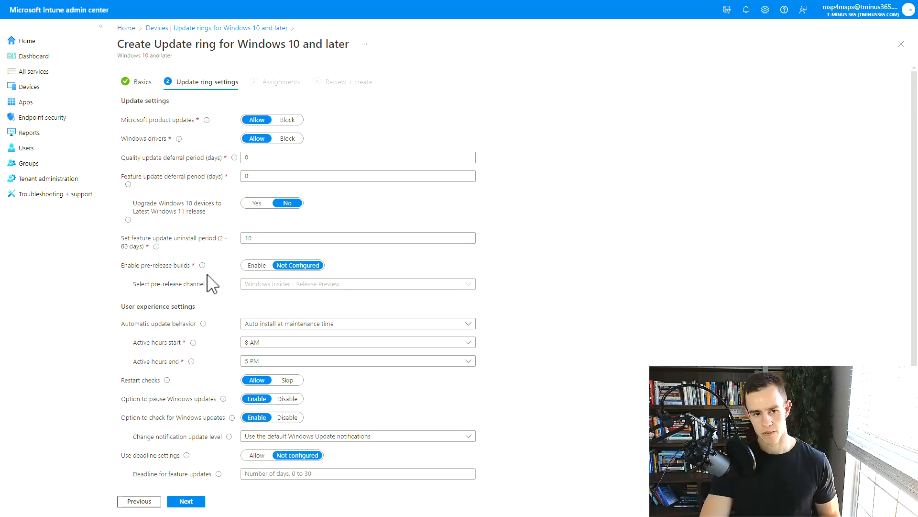
scroll(217, 278, "down", 2)
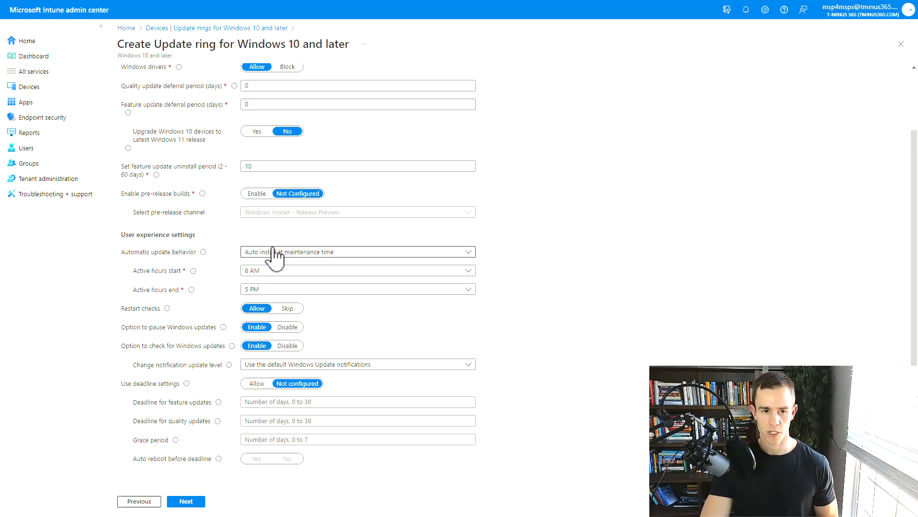
scroll(274, 254, "up", 2)
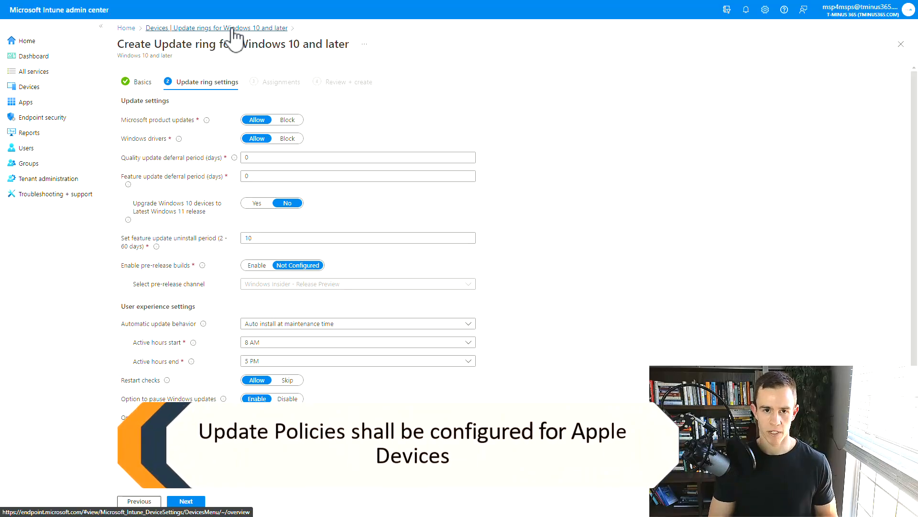
- Leave the update ring setup and open the update policies for macOS devices
left_click(125, 28)
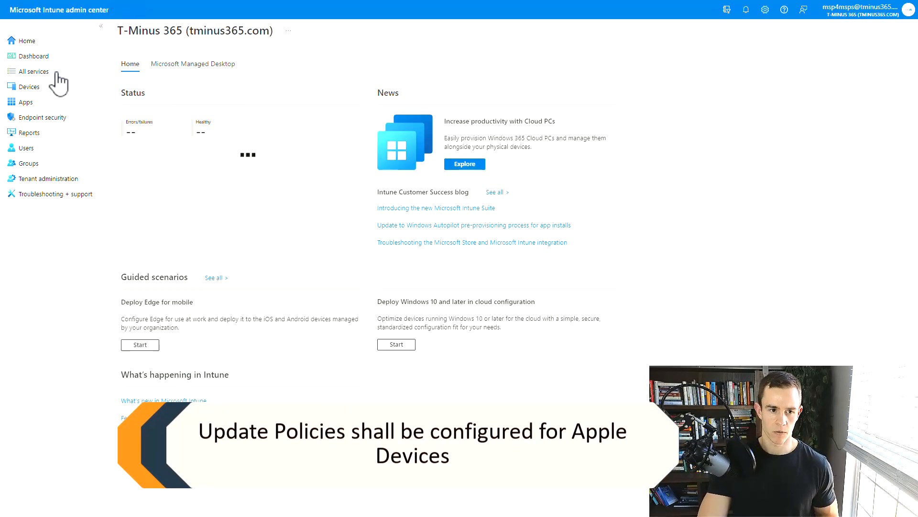
left_click(44, 89)
scroll(164, 178, "down", 4)
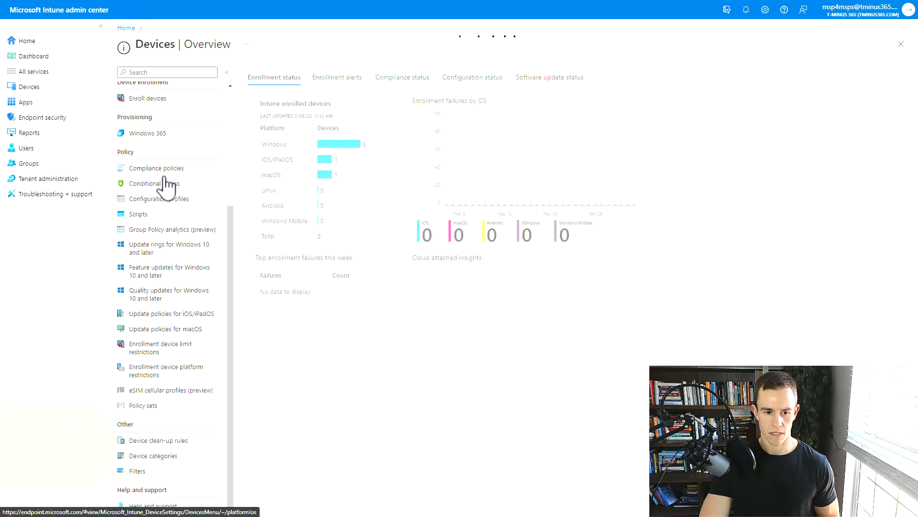
scroll(164, 178, "up", 3)
scroll(165, 188, "up", 1)
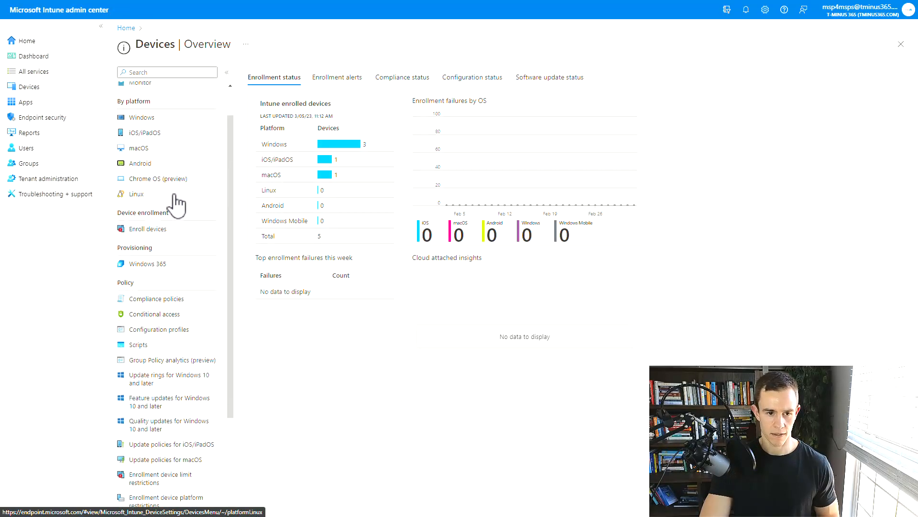
left_click(151, 149)
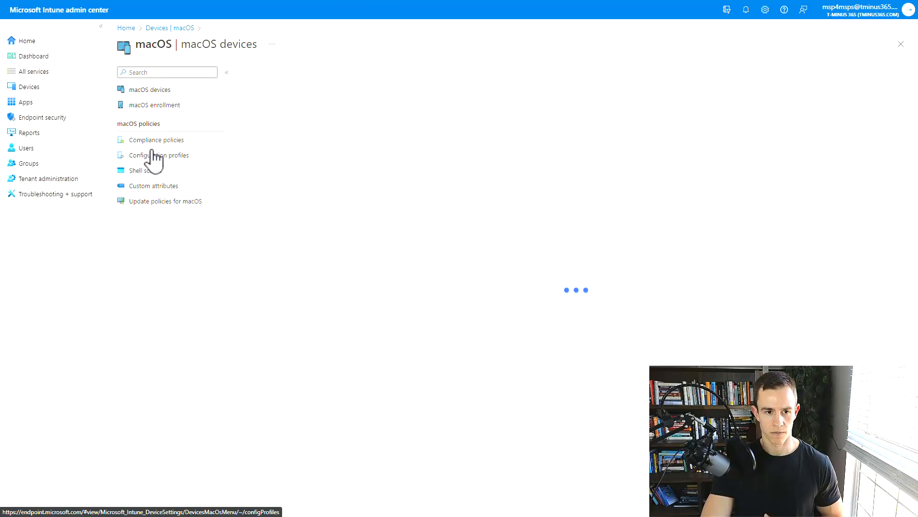
left_click(165, 201)
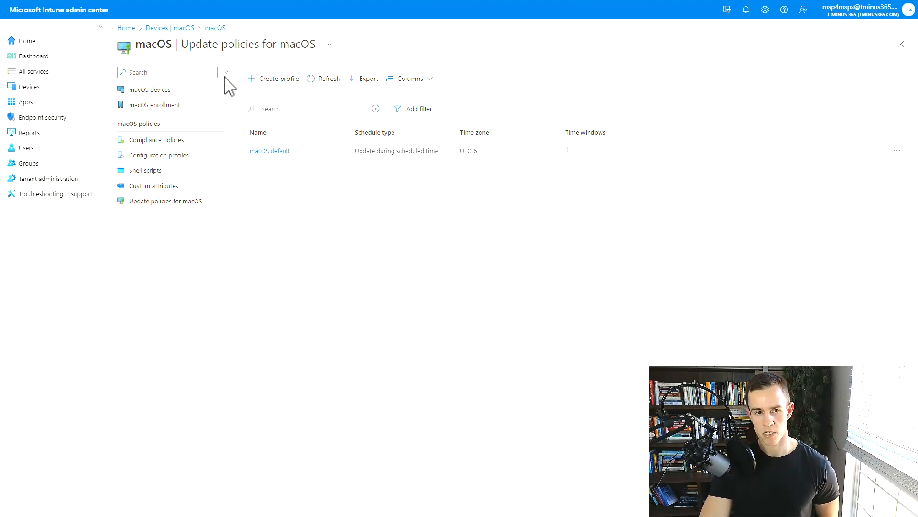
left_click(132, 27)
left_click(53, 86)
scroll(220, 279, "down", 3)
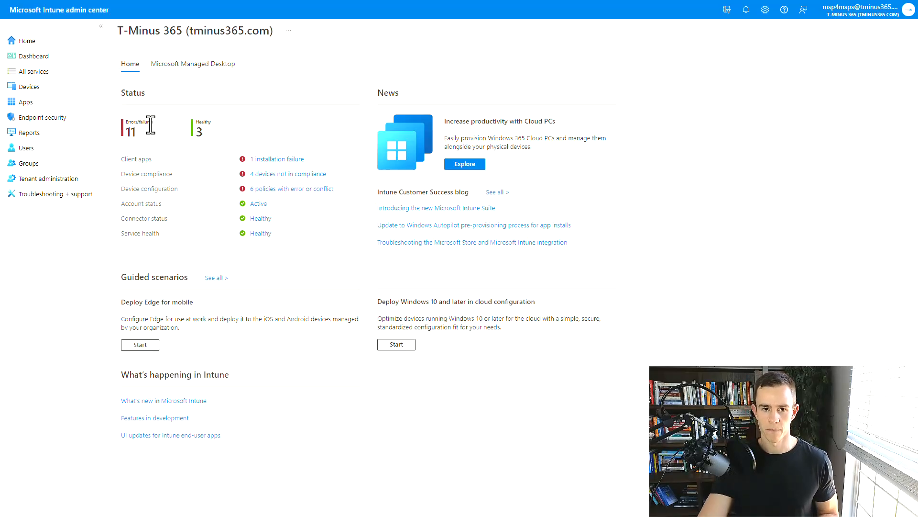
- Start a new app protection policy for iOS/iPadOS and name it GTest
left_click(40, 99)
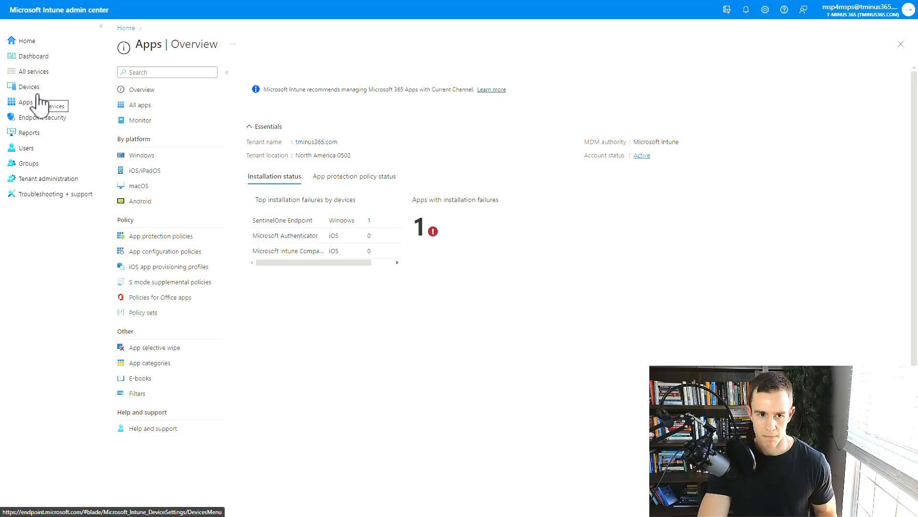
left_click(172, 237)
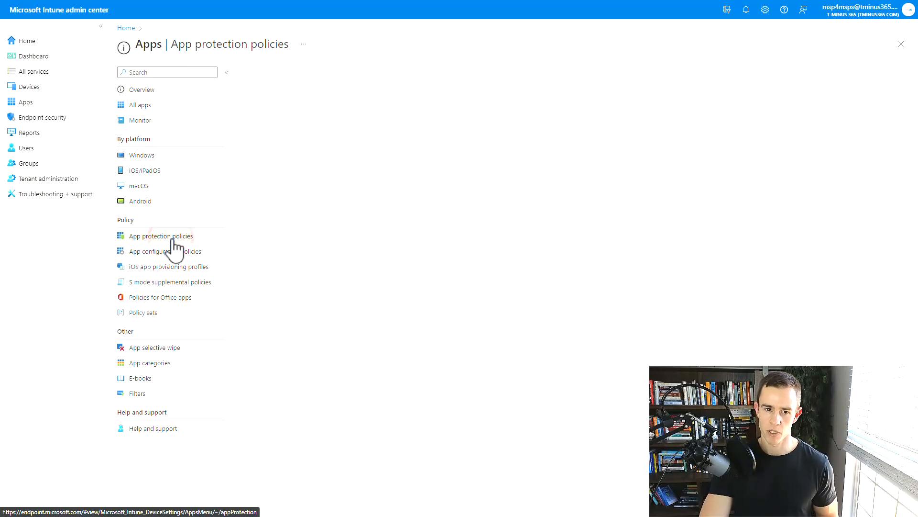
left_click(273, 71)
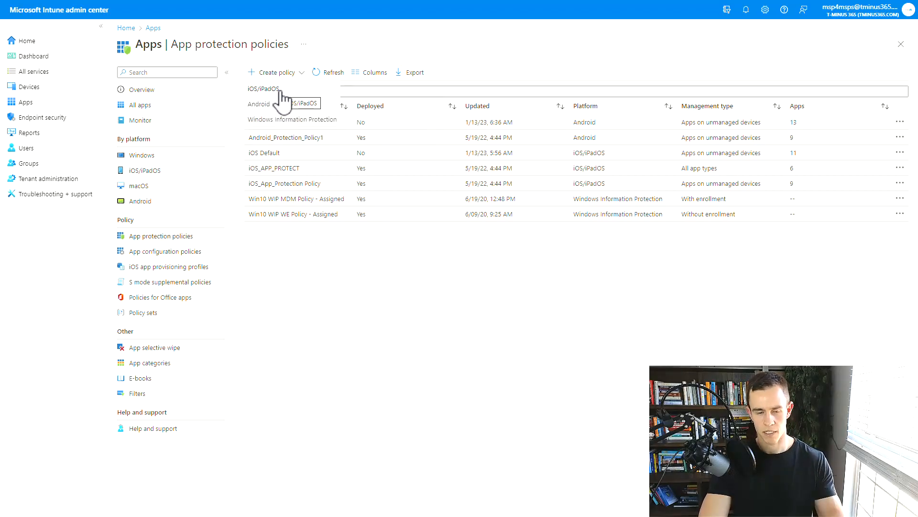
left_click(282, 89)
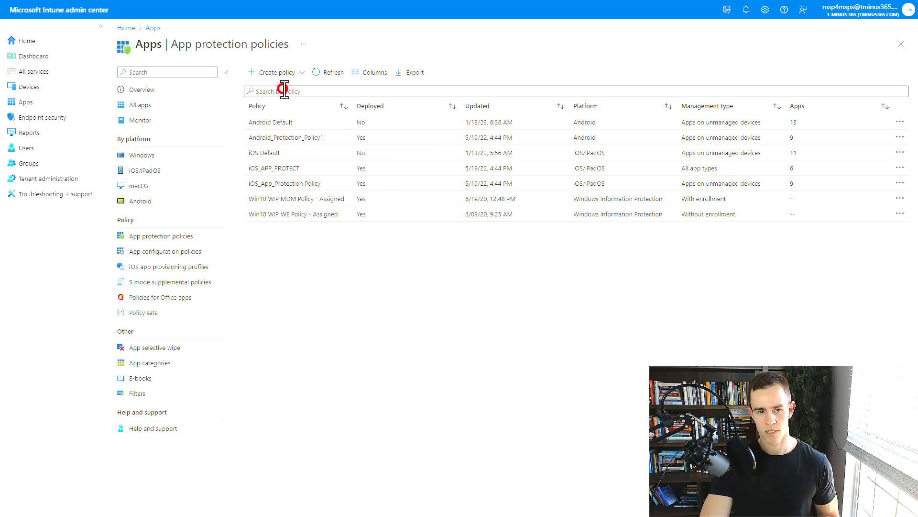
left_click(284, 101)
type("GTest")
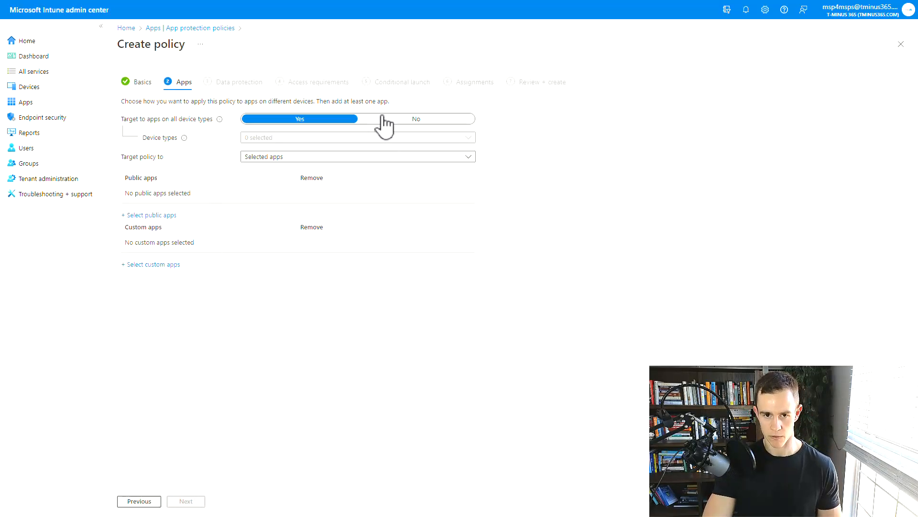
- Target the app protection policy to All Microsoft Apps, then review and accept its data protection settings
left_click(383, 158)
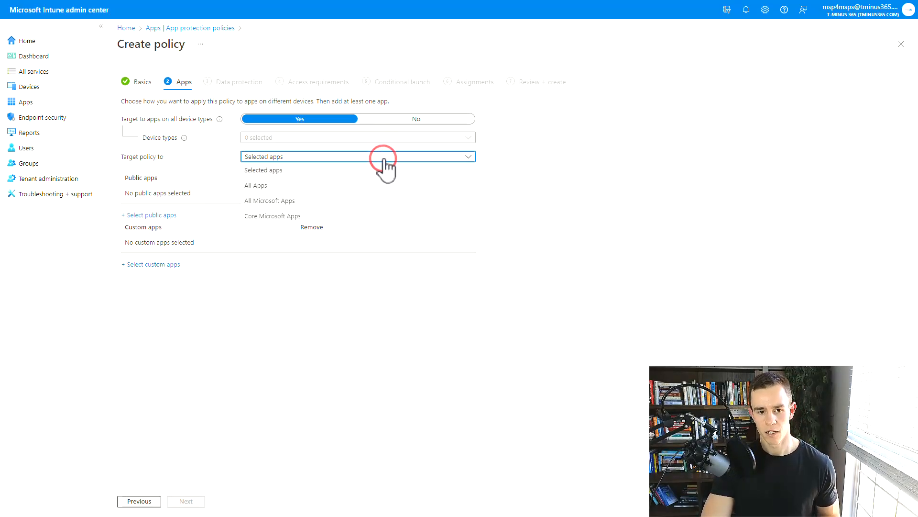
left_click(262, 201)
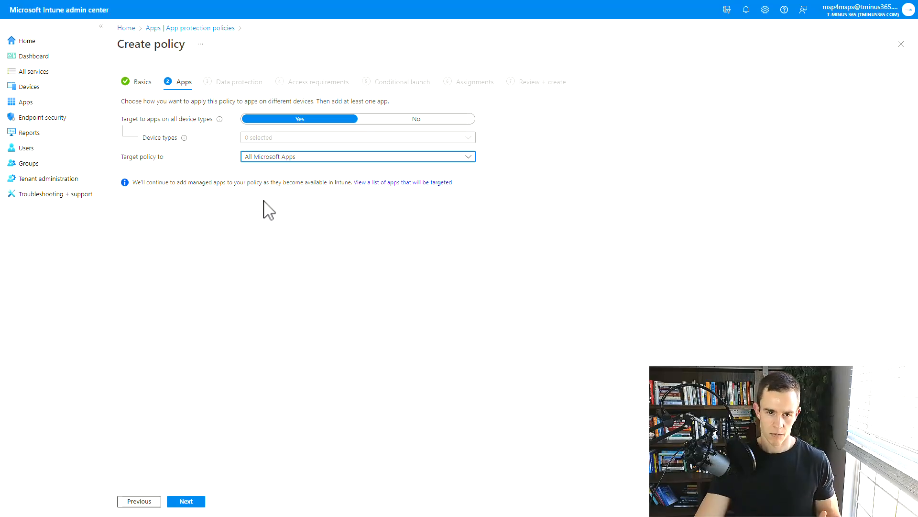
left_click(194, 501)
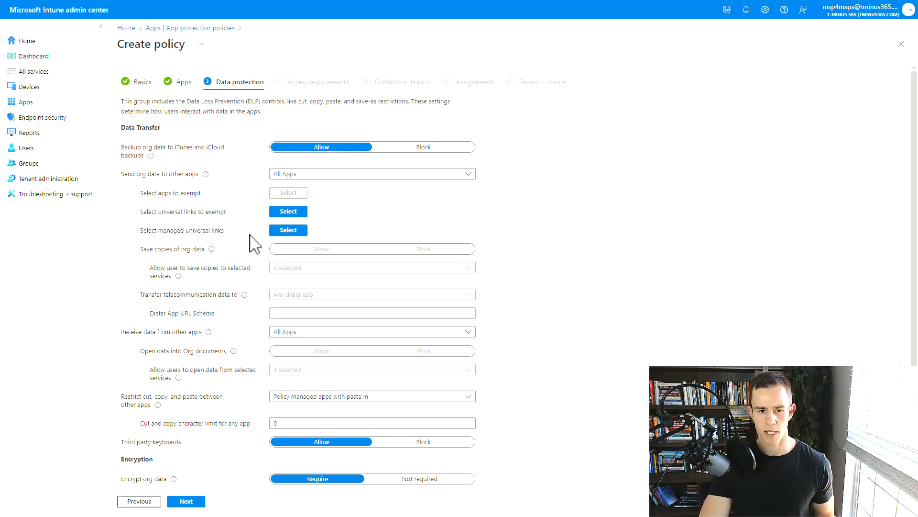
scroll(259, 273, "down", 3)
scroll(258, 271, "up", 3)
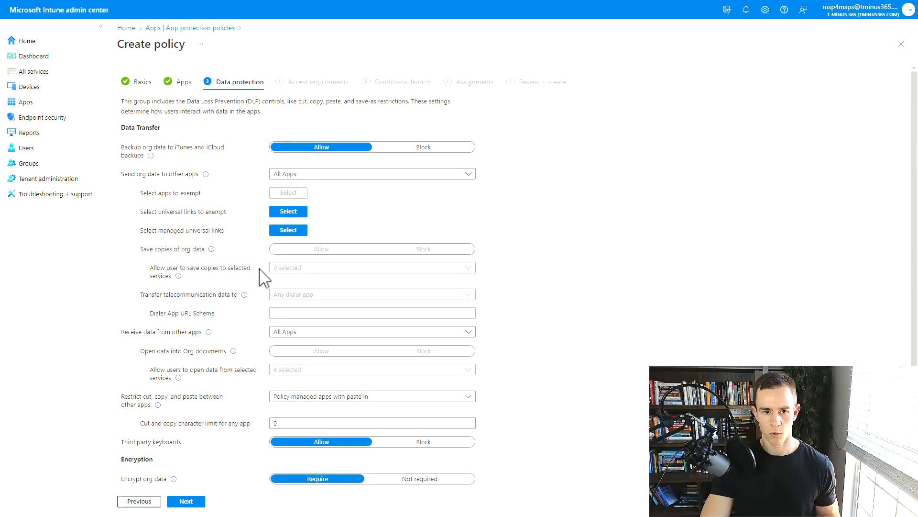
scroll(244, 340, "down", 2)
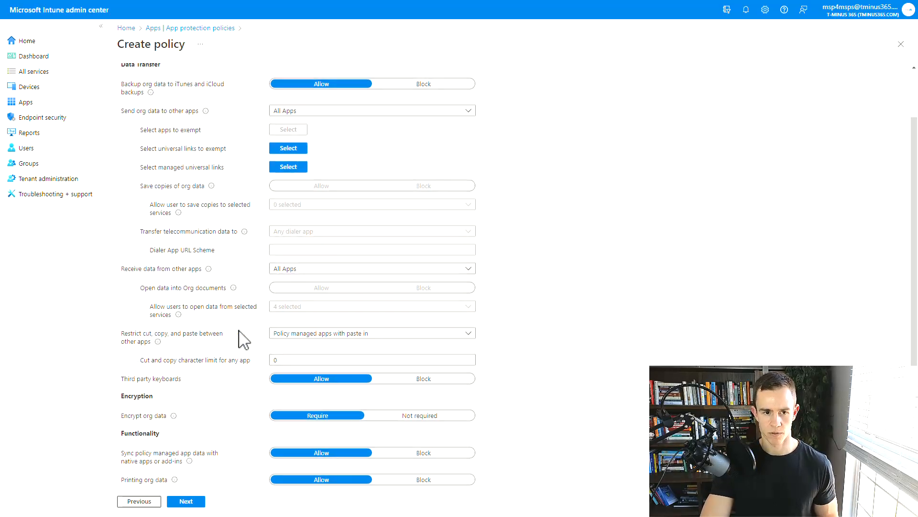
scroll(244, 340, "up", 2)
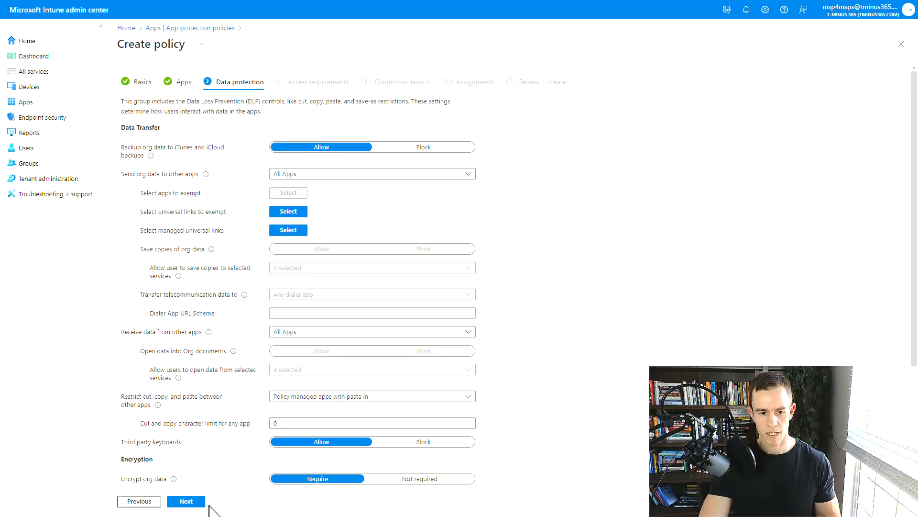
left_click(202, 500)
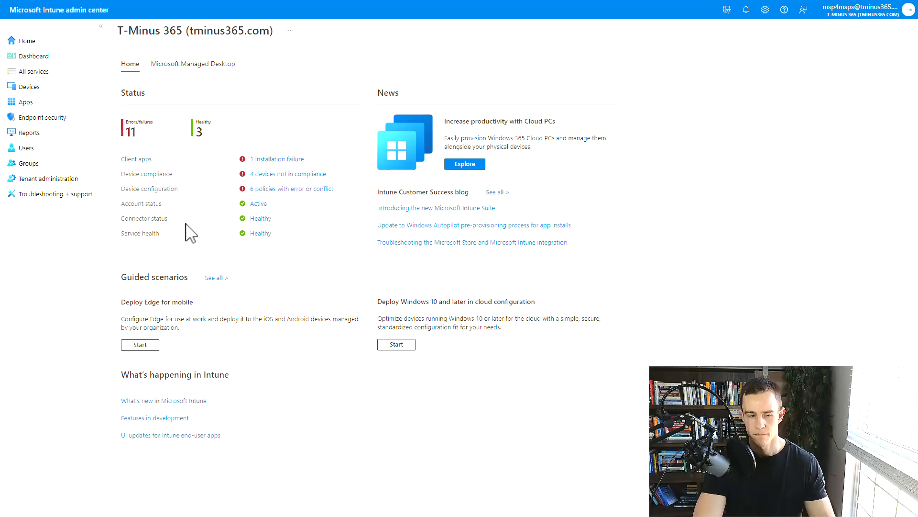
- Start a new Conditional Access policy from the endpoint security area and name it Client Approved Apps
left_click(39, 118)
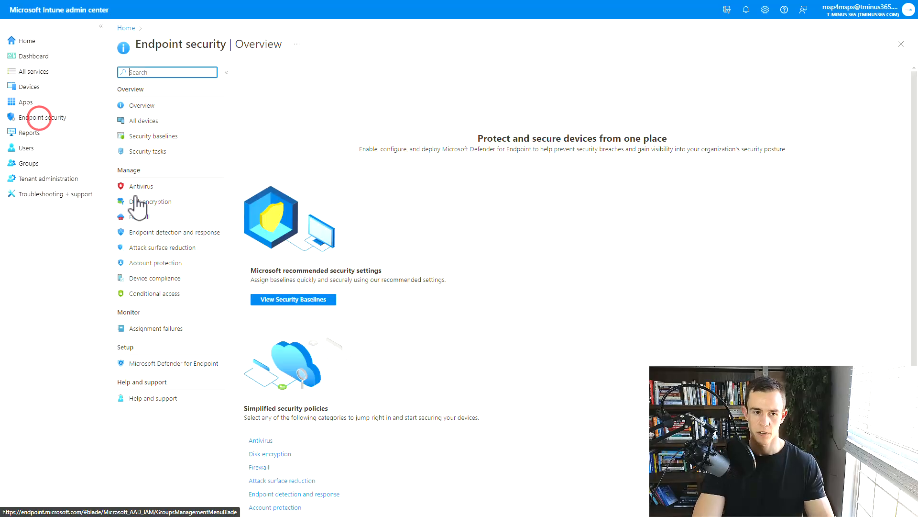
left_click(186, 292)
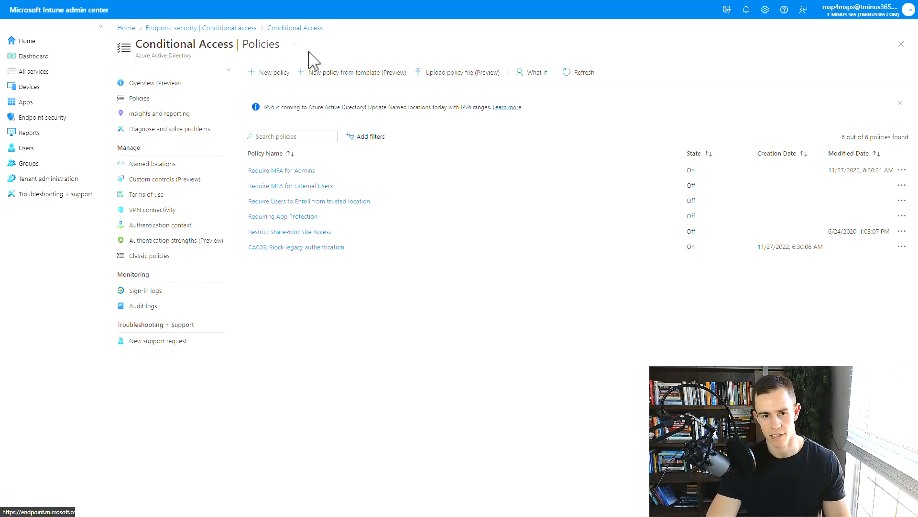
left_click(267, 73)
left_click(190, 128)
type("Client Approved Apps")
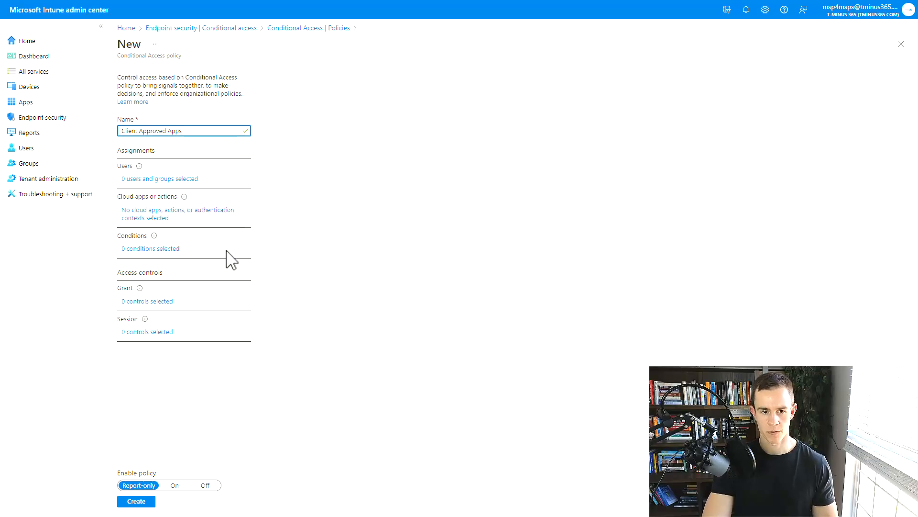
- Set the policy's grant controls to require an approved client app and an app protection policy
left_click(154, 297)
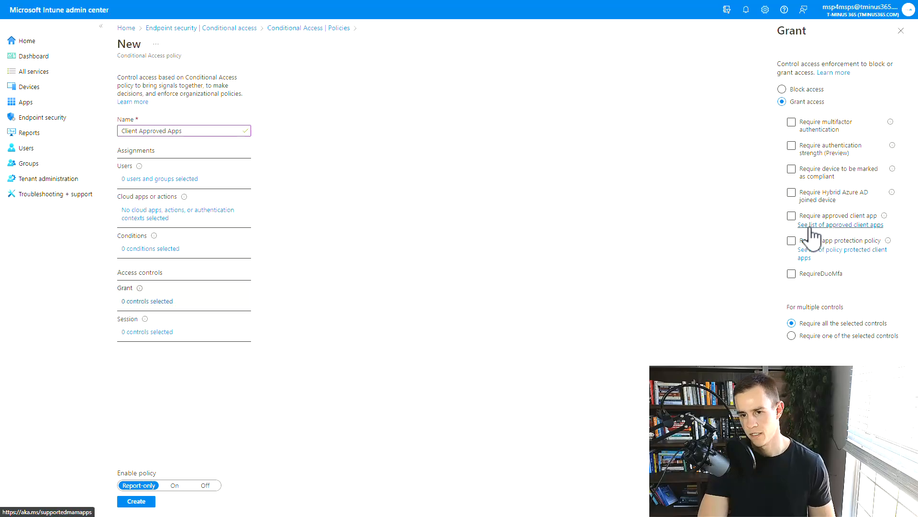
left_click(791, 216)
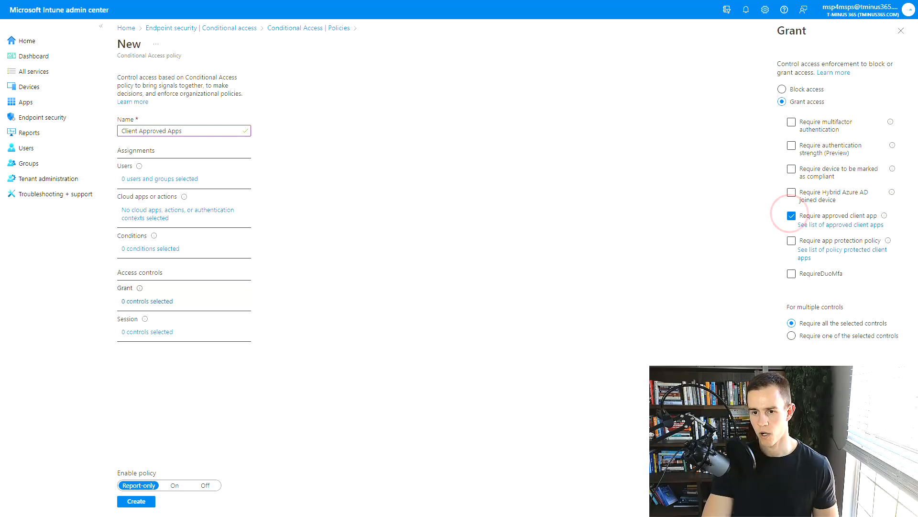
mouse_move(890, 240)
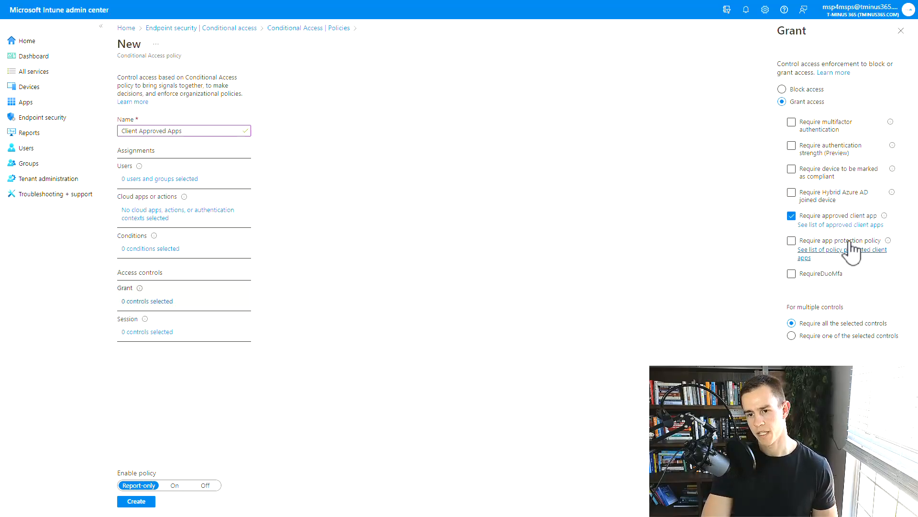
left_click(831, 239)
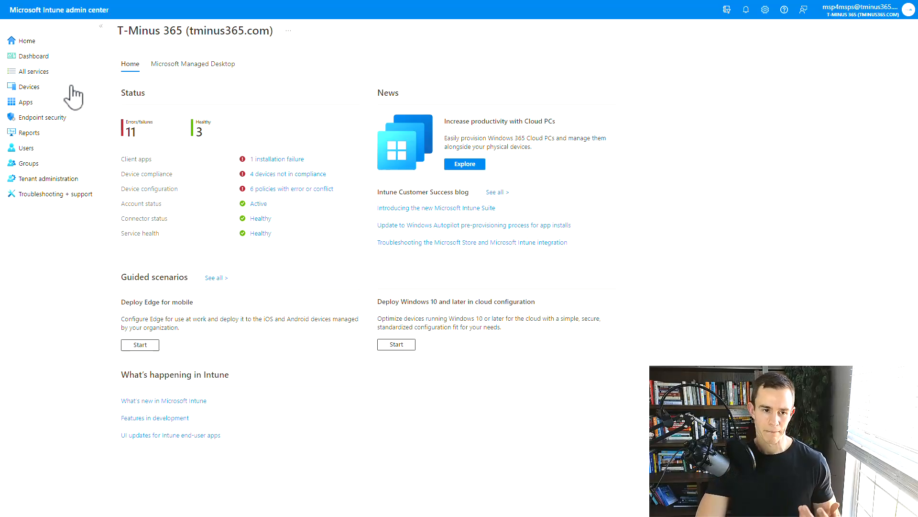
- Start a new device compliance policy for the macOS platform
left_click(53, 93)
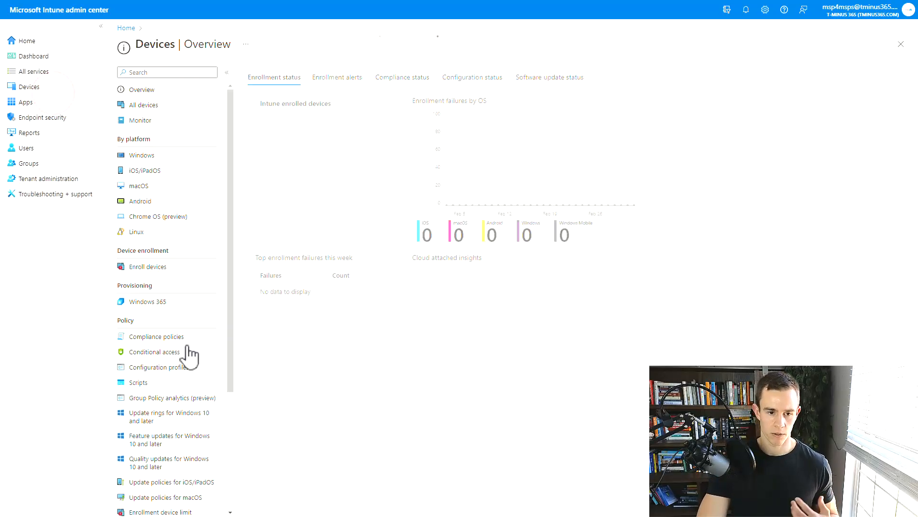
left_click(179, 335)
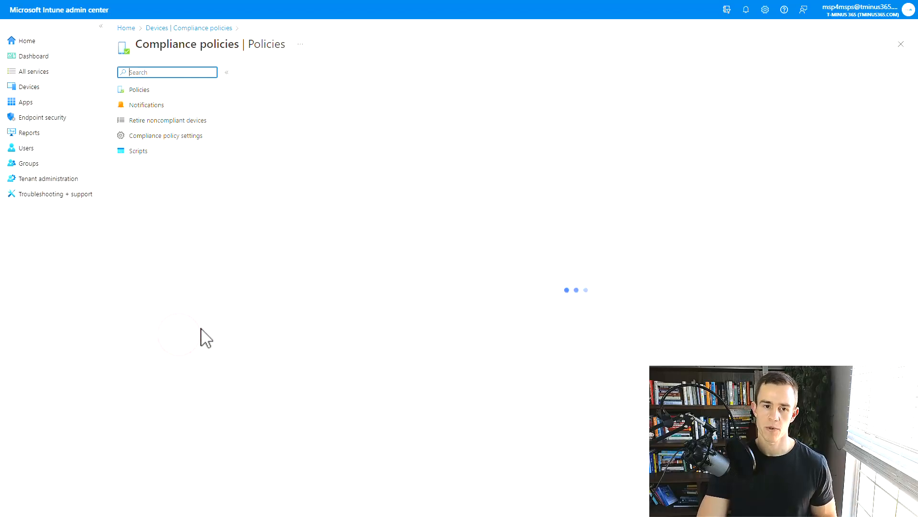
left_click(276, 112)
left_click(724, 76)
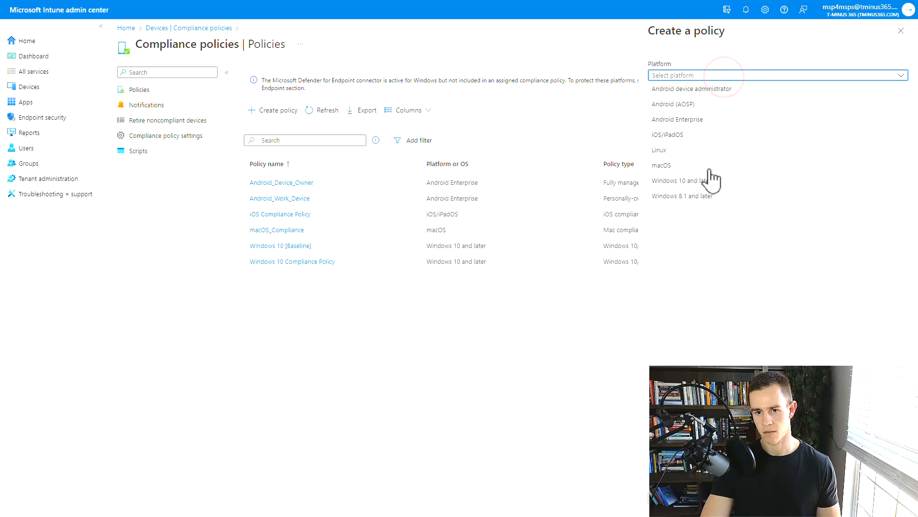
left_click(704, 170)
left_click(663, 499)
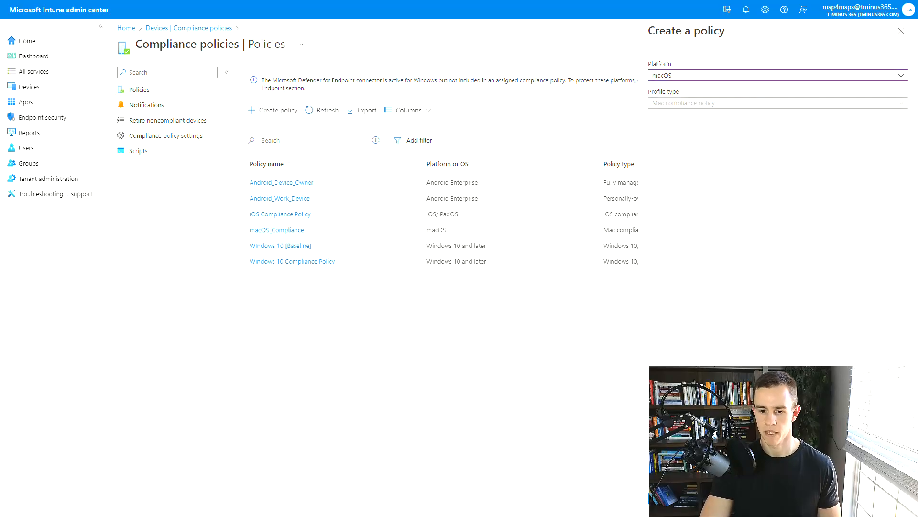
- Name the Mac compliance policy Test and open its System Security settings for password and encryption requirements
left_click(287, 101)
type("Test")
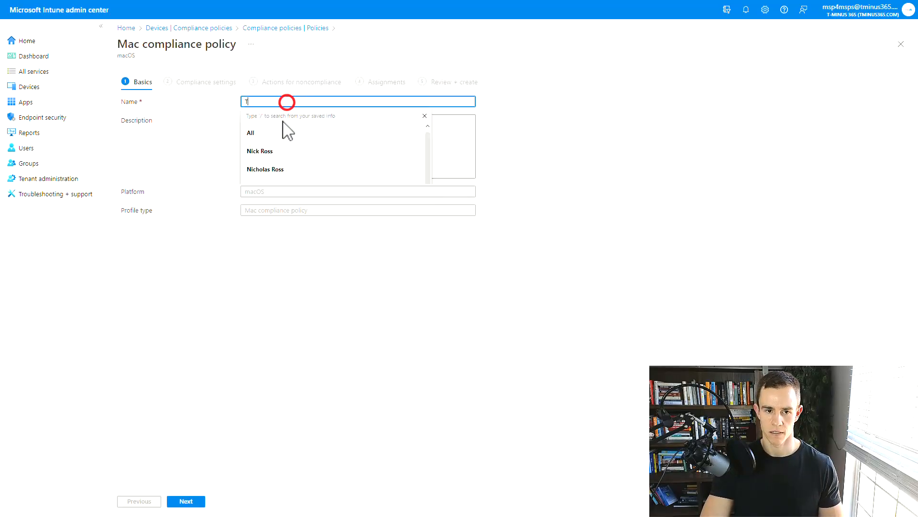
left_click(181, 501)
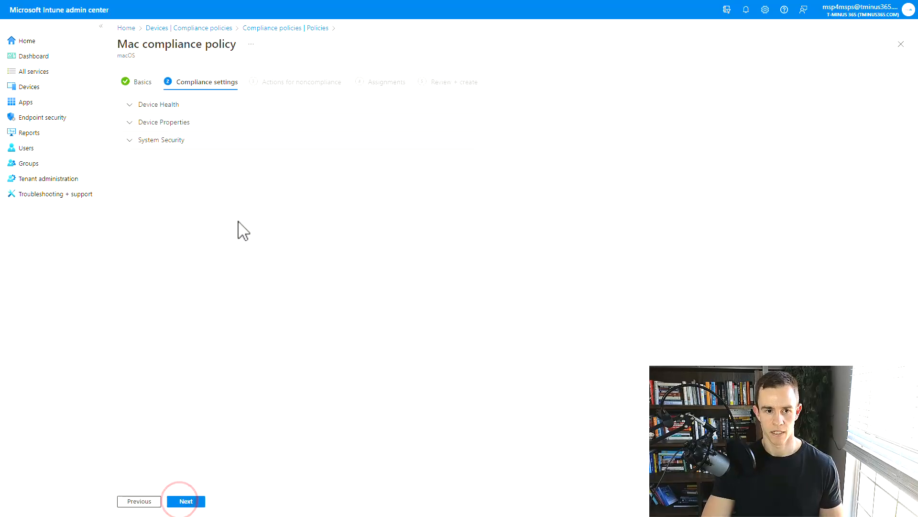
left_click(230, 139)
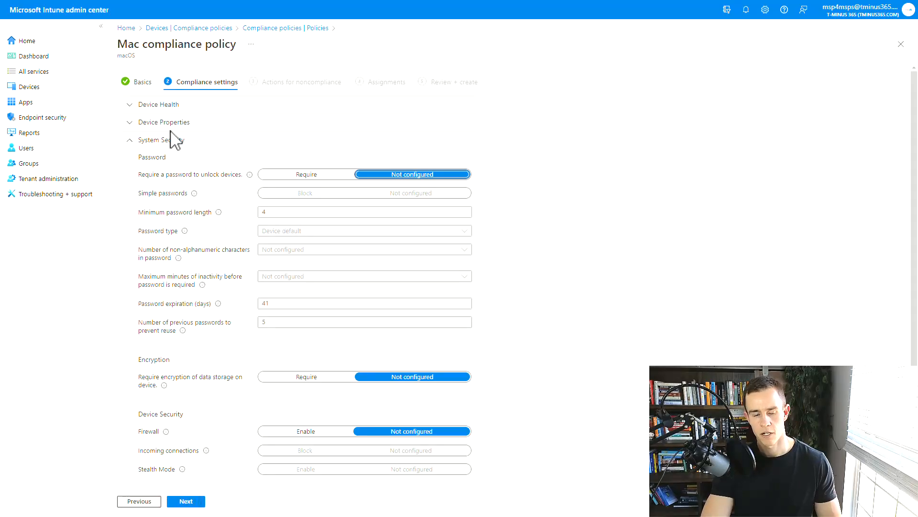
left_click(264, 212)
type("4")
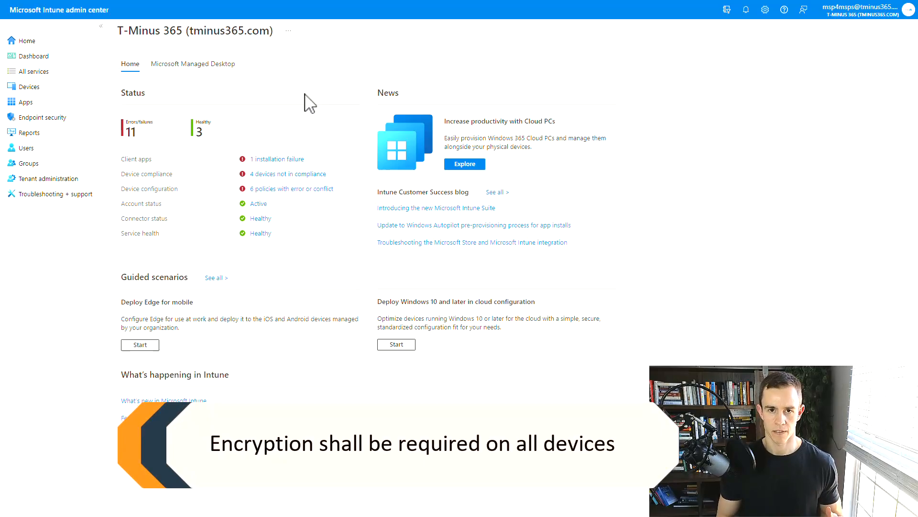
- Open the endpoint disk encryption policies, check which platforms a new profile can target, and leave the profile setup
left_click(78, 117)
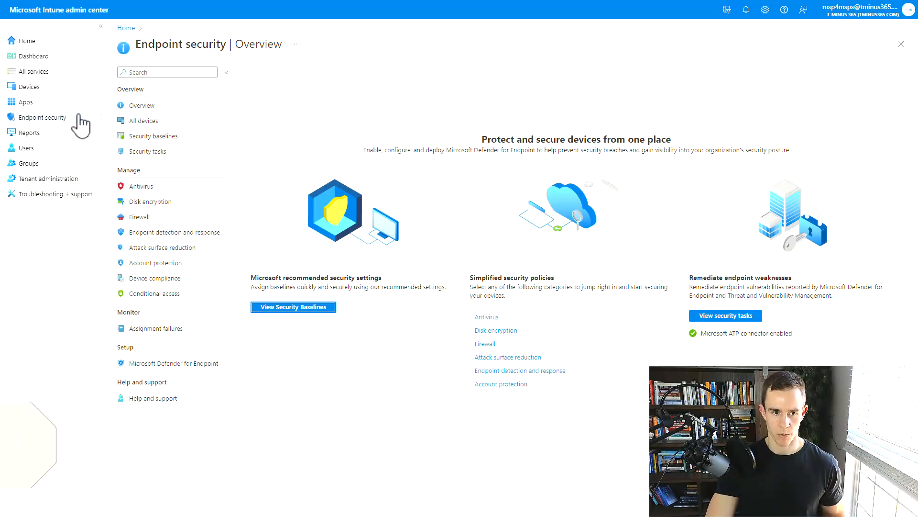
left_click(175, 201)
left_click(286, 72)
left_click(748, 82)
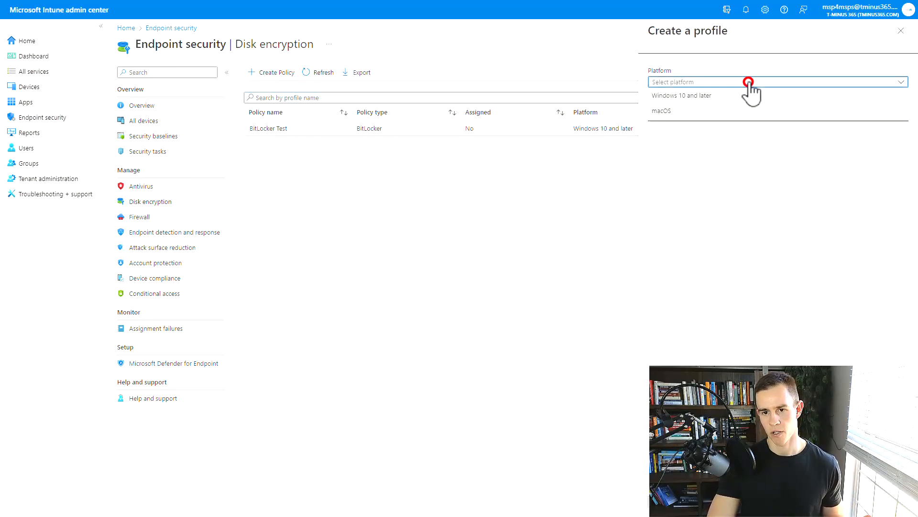
left_click(731, 66)
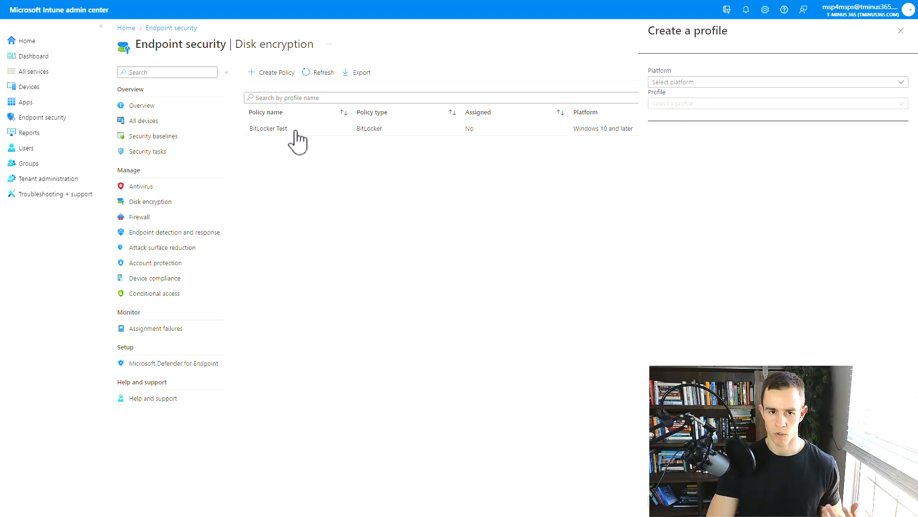
left_click(713, 82)
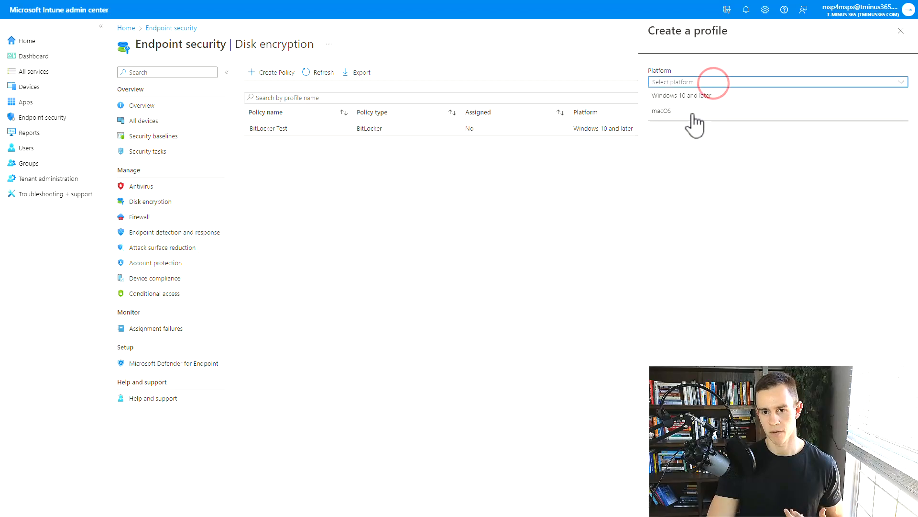
left_click(795, 181)
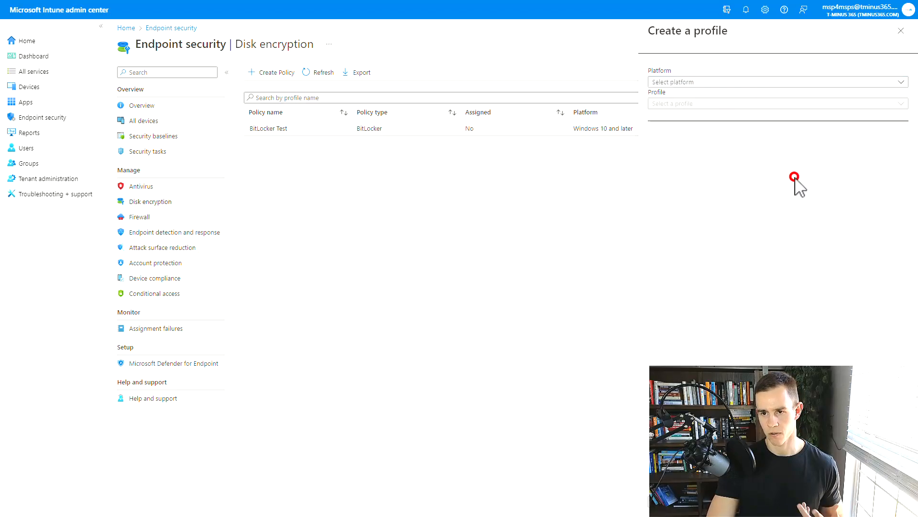
left_click(905, 31)
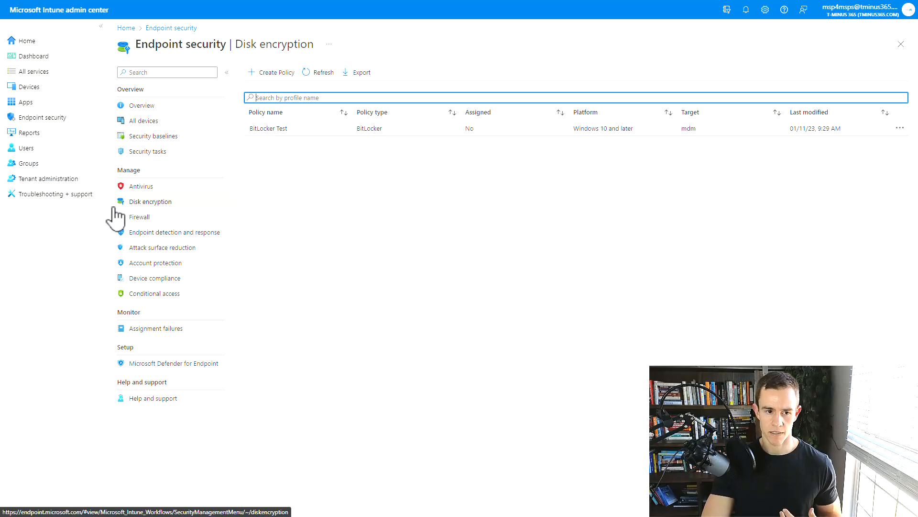
- Open the Windows Hello for Business enrollment settings for Windows devices and review the TPM and PIN requirements
left_click(46, 89)
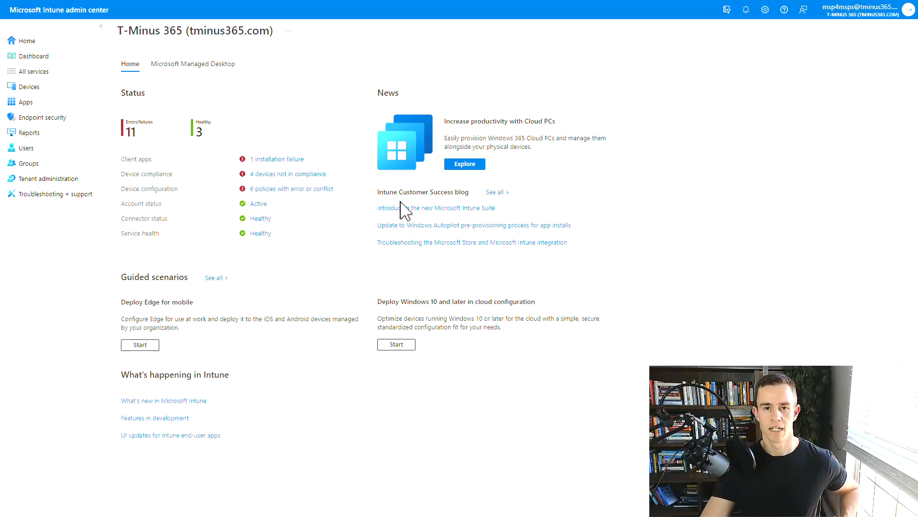
left_click(58, 95)
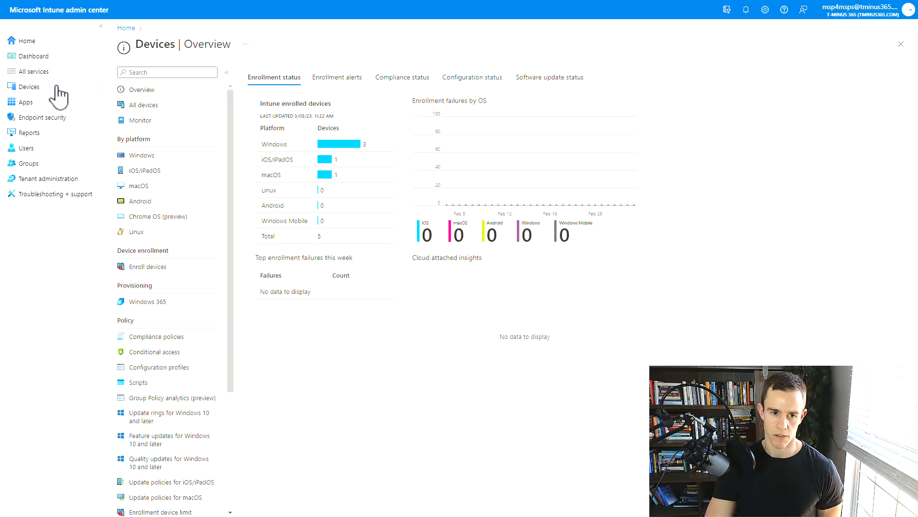
left_click(153, 154)
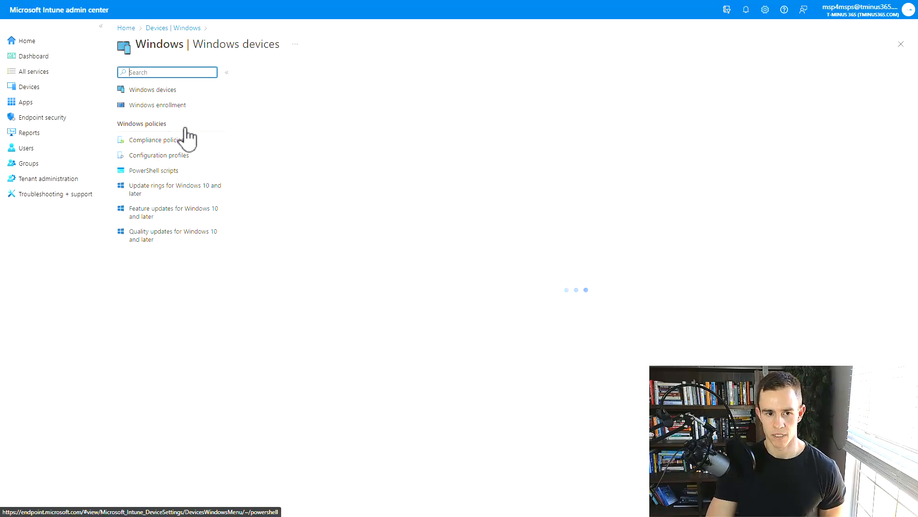
left_click(174, 105)
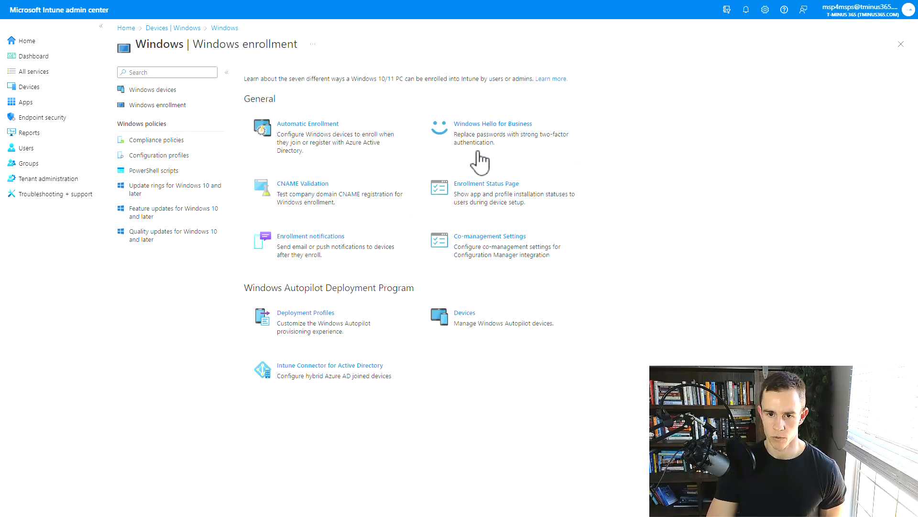
left_click(486, 126)
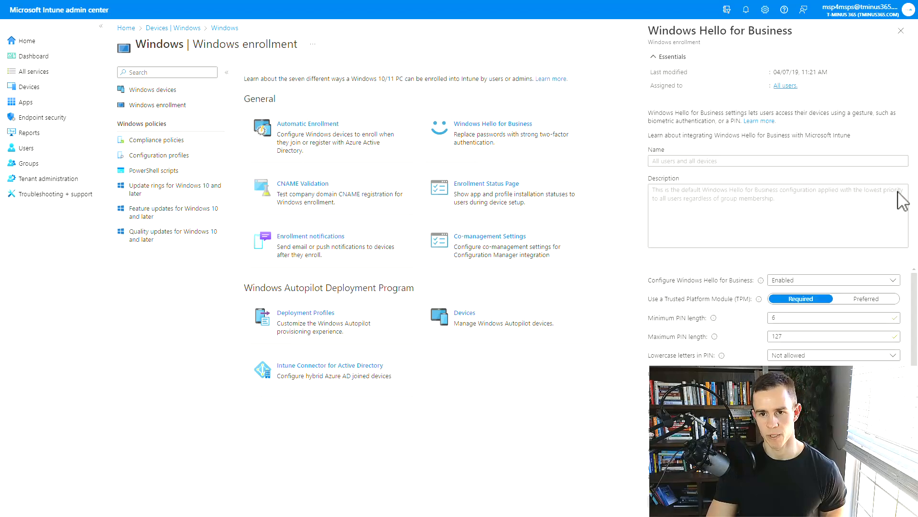
scroll(770, 348, "down", 2)
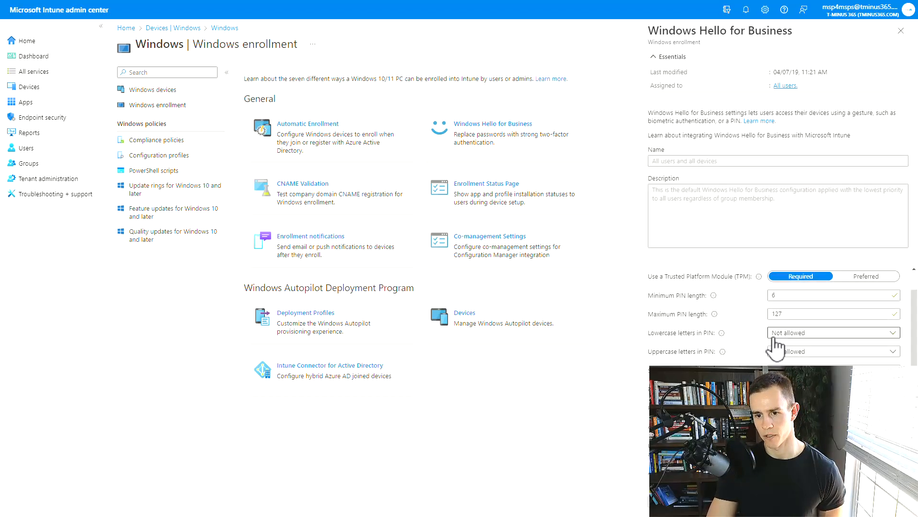
scroll(770, 348, "up", 2)
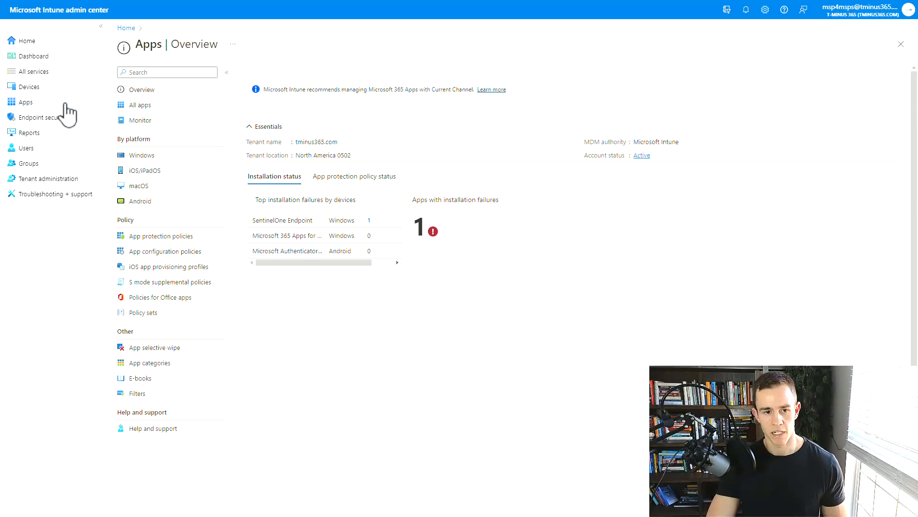
- Start adding an app of type Microsoft Store app (new) and search the store for Abc
left_click(134, 109)
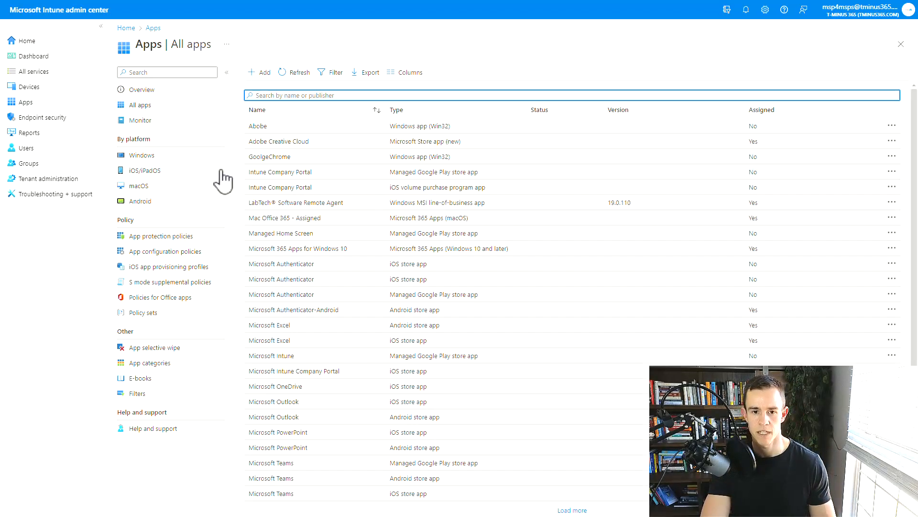
left_click(249, 72)
left_click(771, 76)
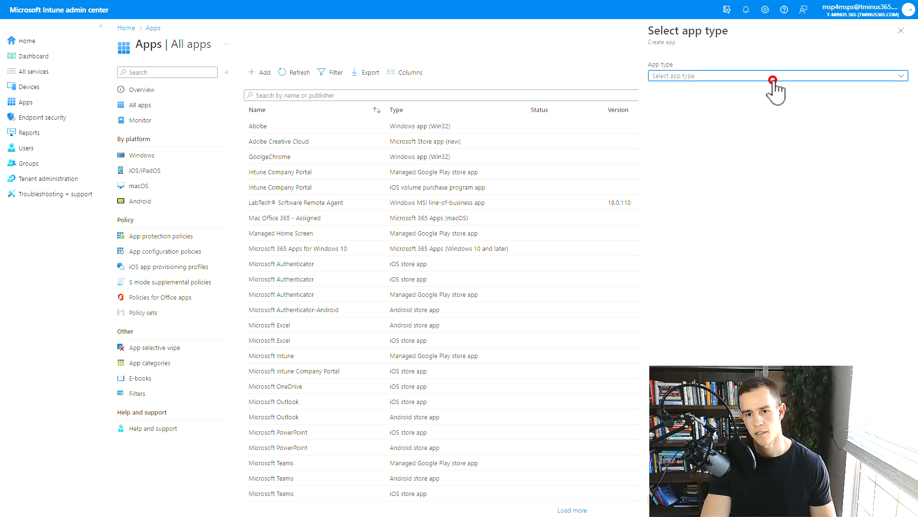
left_click(725, 138)
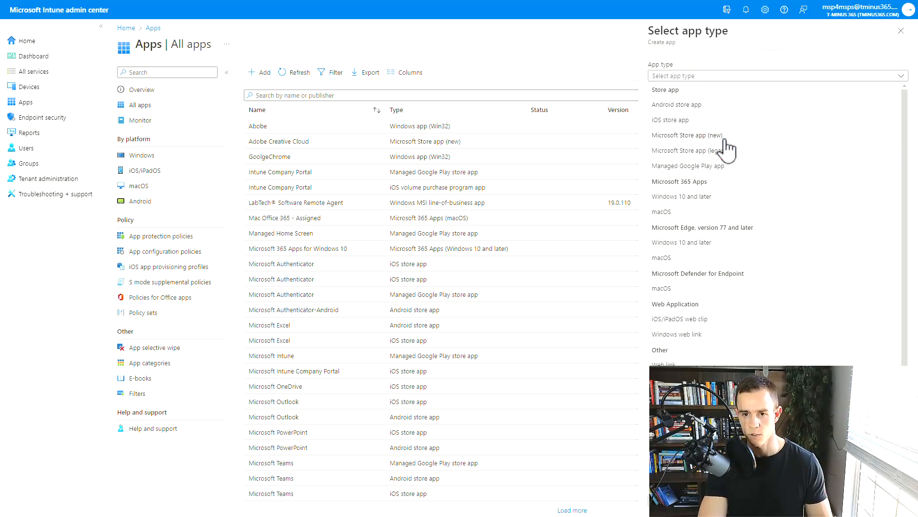
left_click(725, 139)
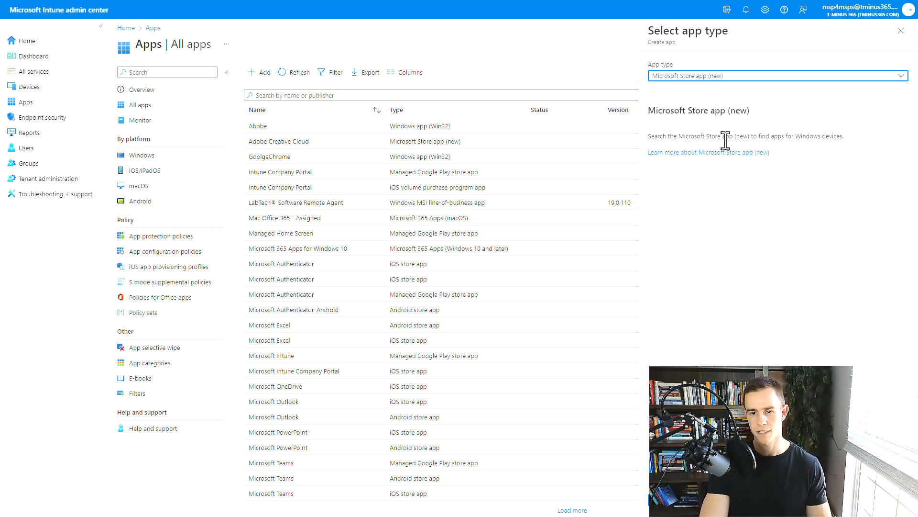
left_click(665, 499)
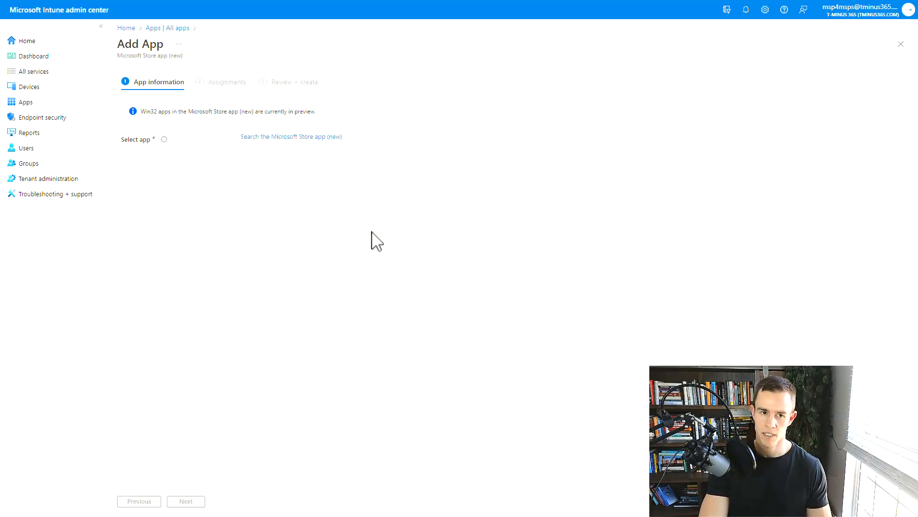
left_click(275, 139)
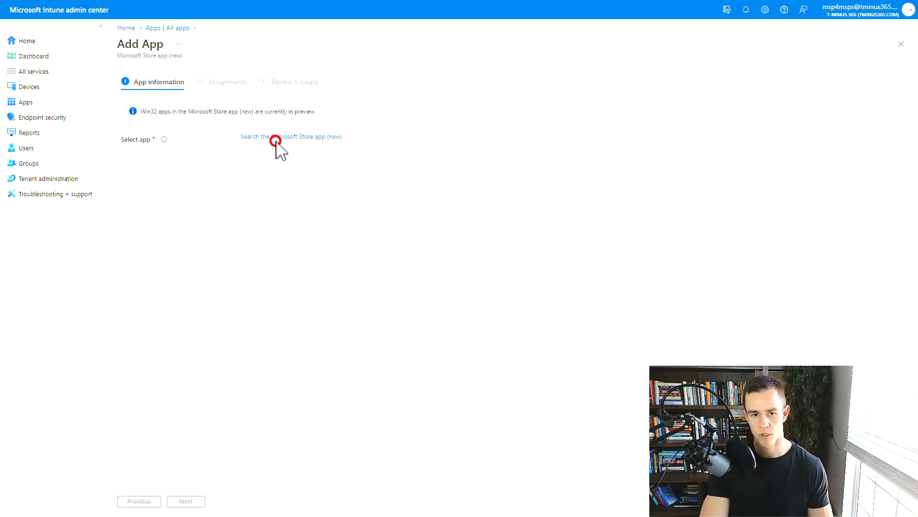
type("Abc")
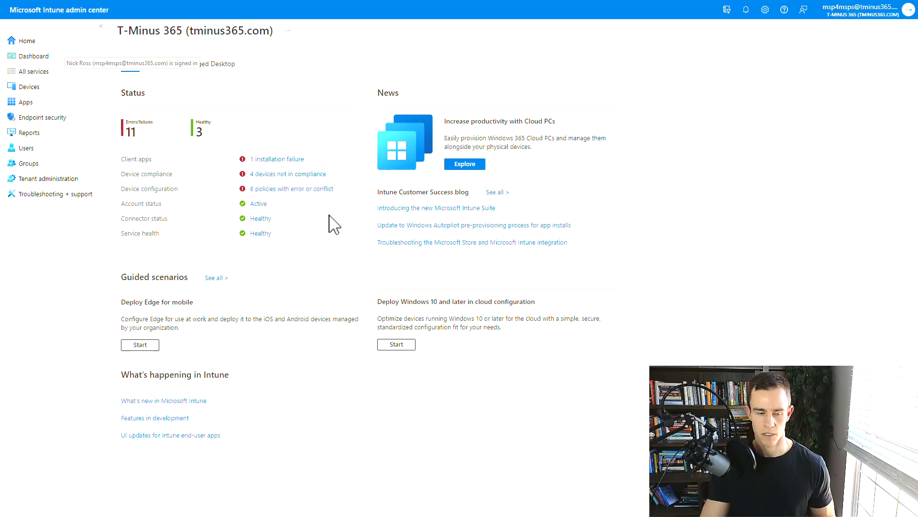
- Open the Enrollment Status Page settings under Windows enrollment and start creating a new profile
left_click(28, 87)
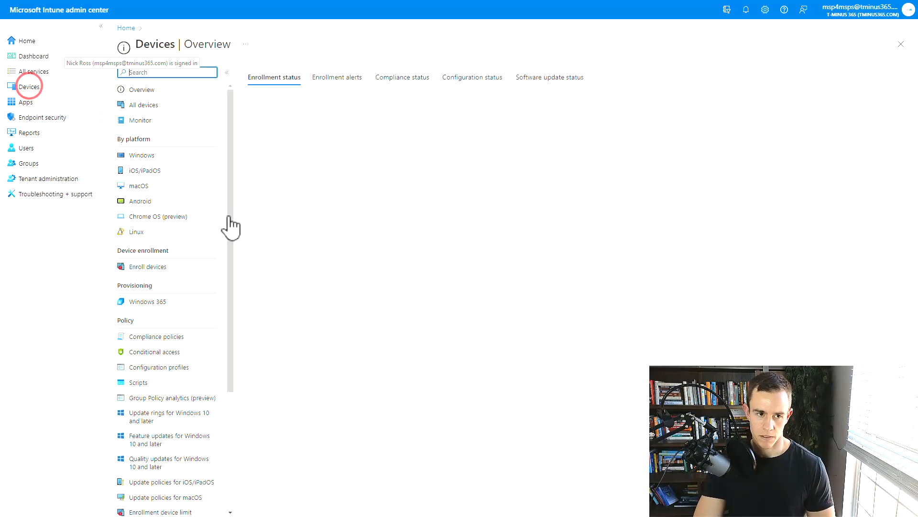
left_click(169, 149)
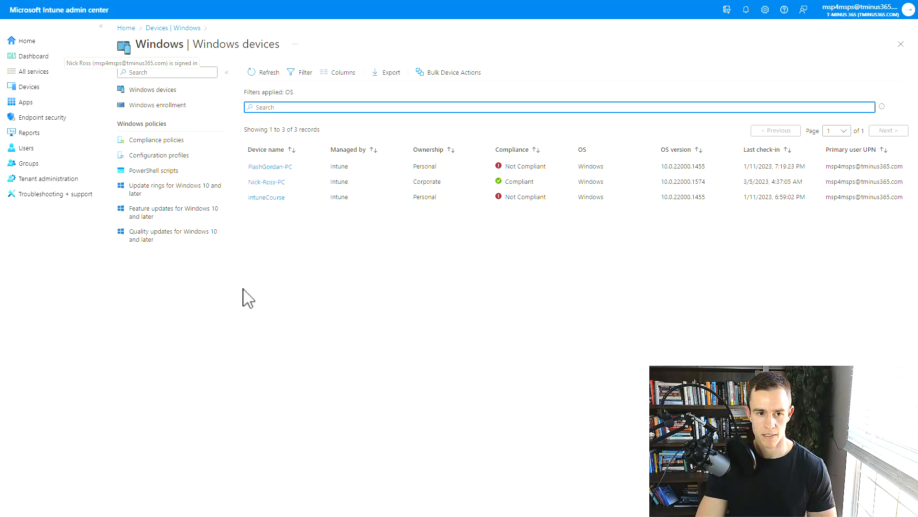
left_click(180, 107)
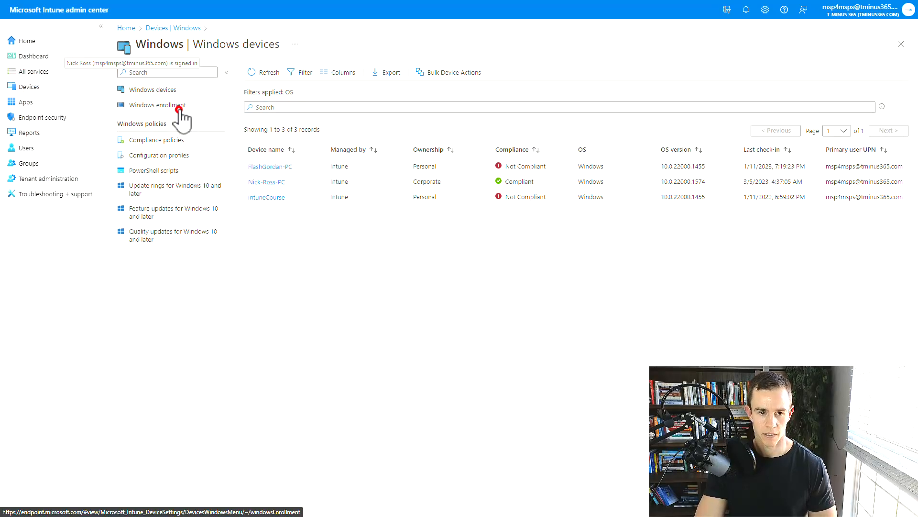
left_click(520, 187)
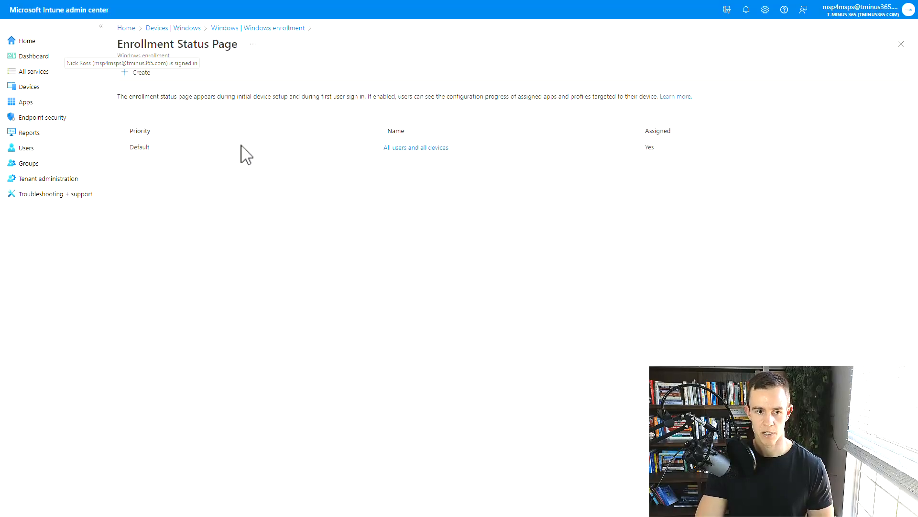
left_click(139, 72)
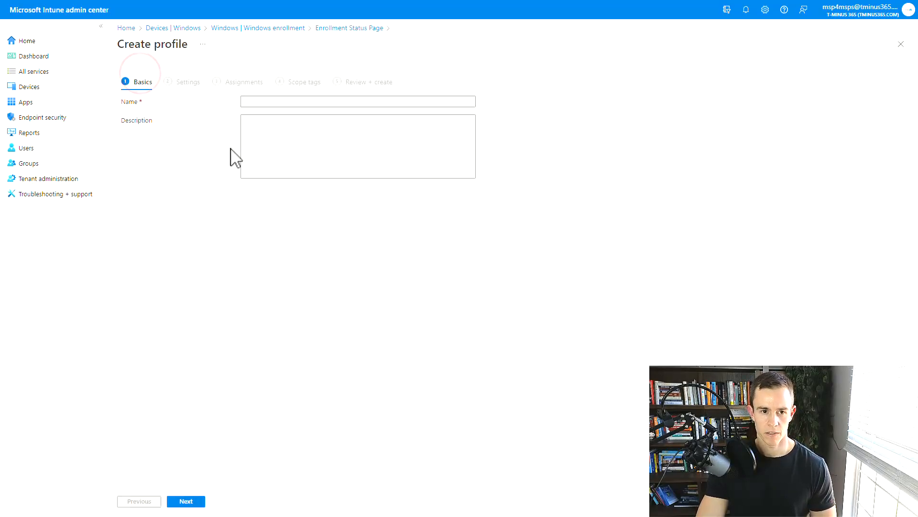
- Name the enrollment status page profile Test and continue to its settings
left_click(286, 102)
type("TY")
key("BackSpace")
key("BackSpace")
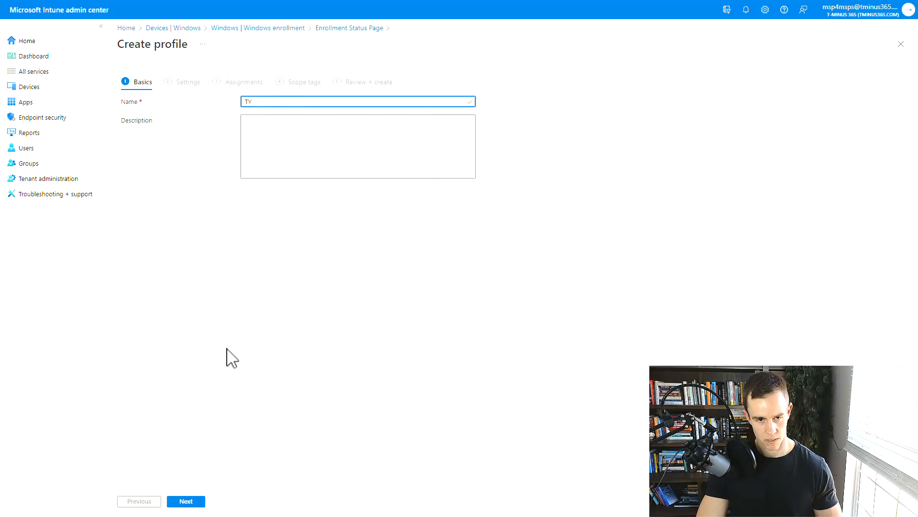
type("Test")
left_click(196, 500)
- Enable showing app and profile configuration progress, and block device use only until selected required apps are installed
left_click(286, 138)
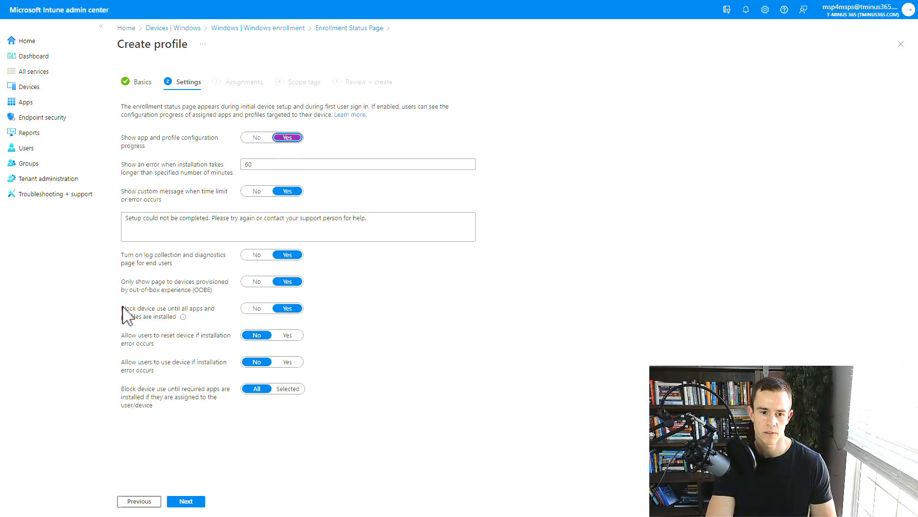
left_click_drag(119, 307, 184, 321)
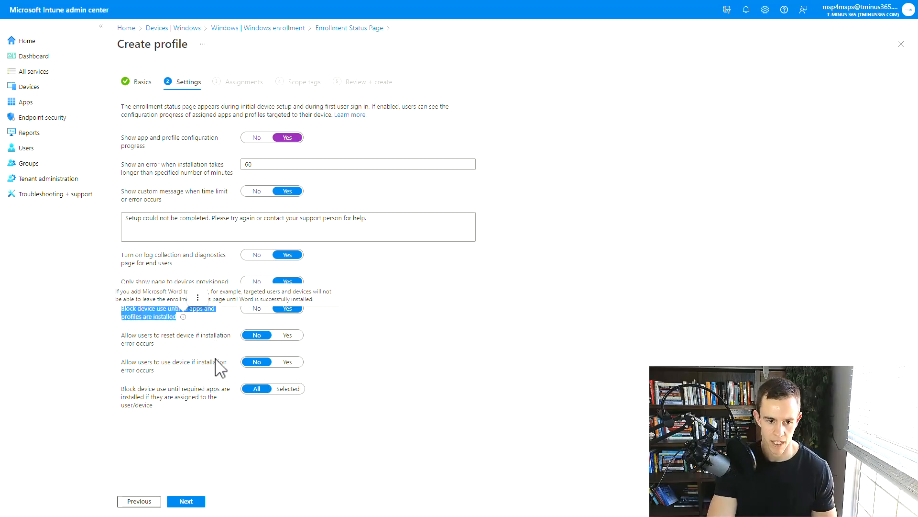
left_click(214, 389)
left_click_drag(119, 386, 165, 414)
left_click(163, 408)
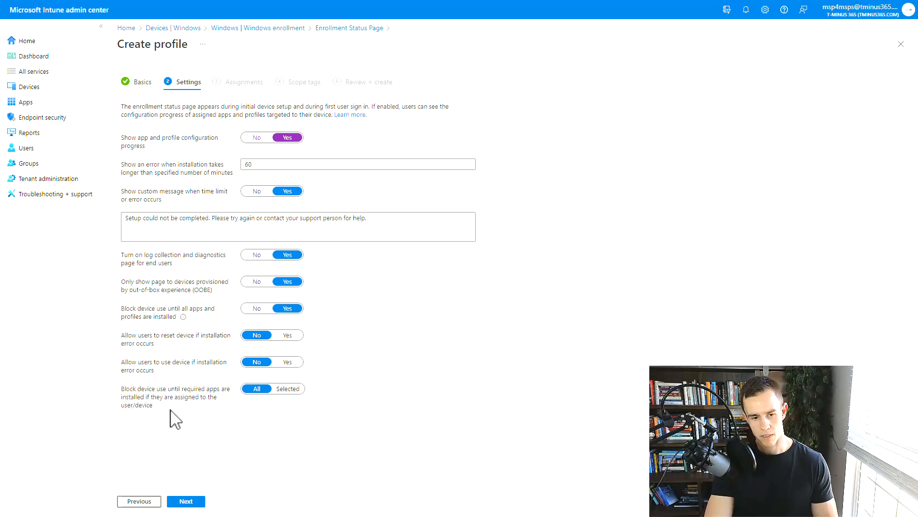
left_click(291, 389)
scroll(296, 390, "down", 1)
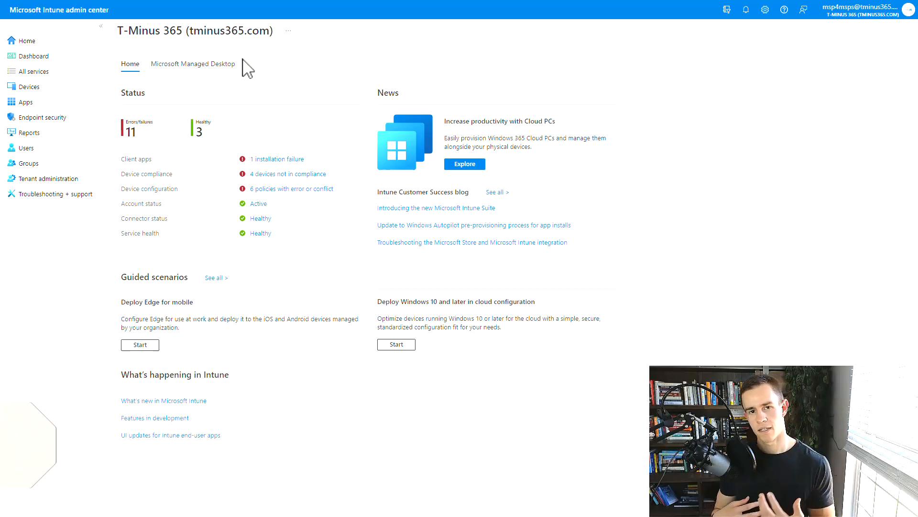
- Open the compliant corporate-owned Windows device and review its available remote actions, such as Retire and Wipe
left_click(73, 86)
left_click(145, 155)
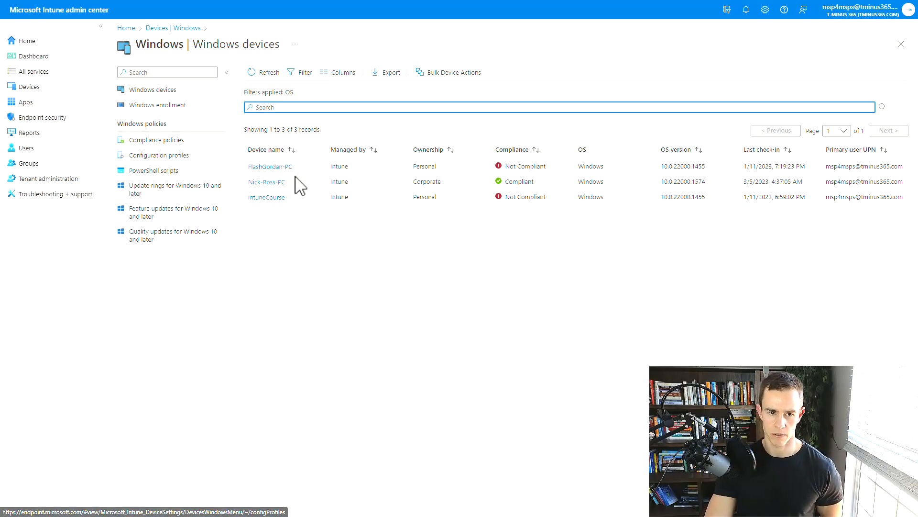
left_click(275, 182)
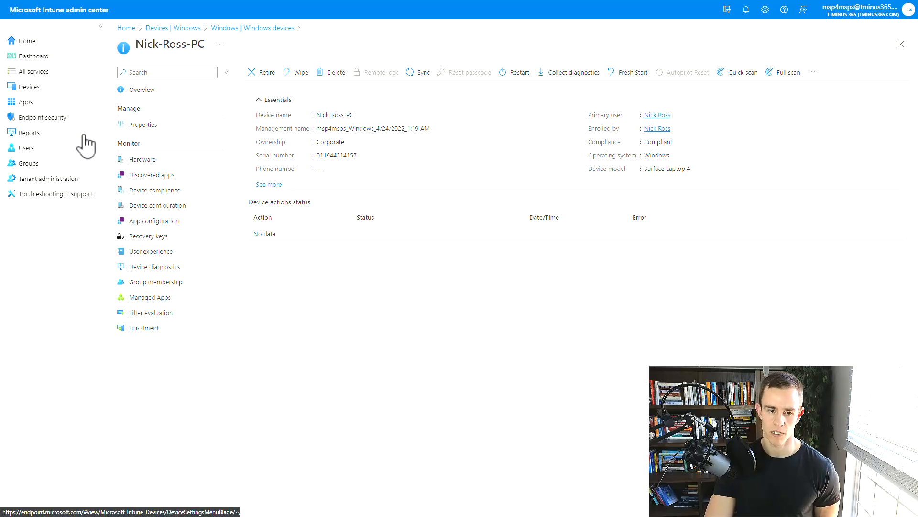
- Leave the device details and open App selective wipe in the app management area
left_click(50, 88)
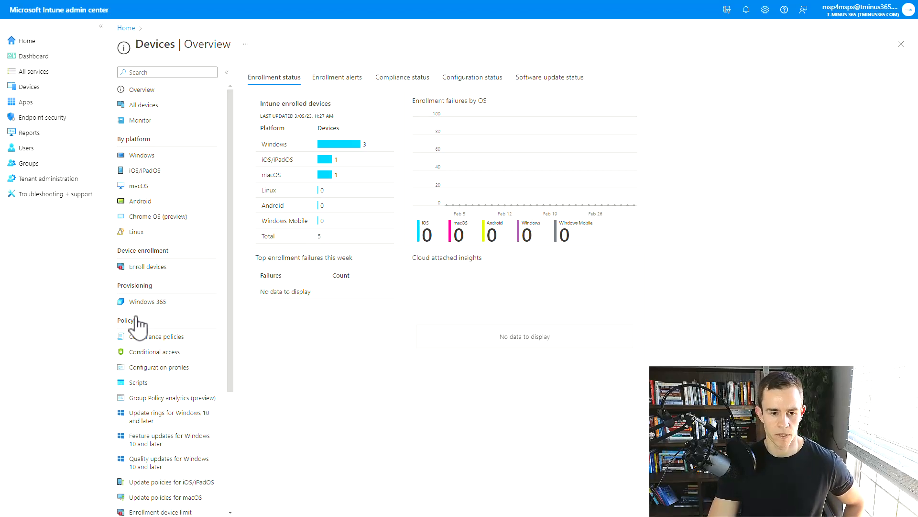
left_click(28, 101)
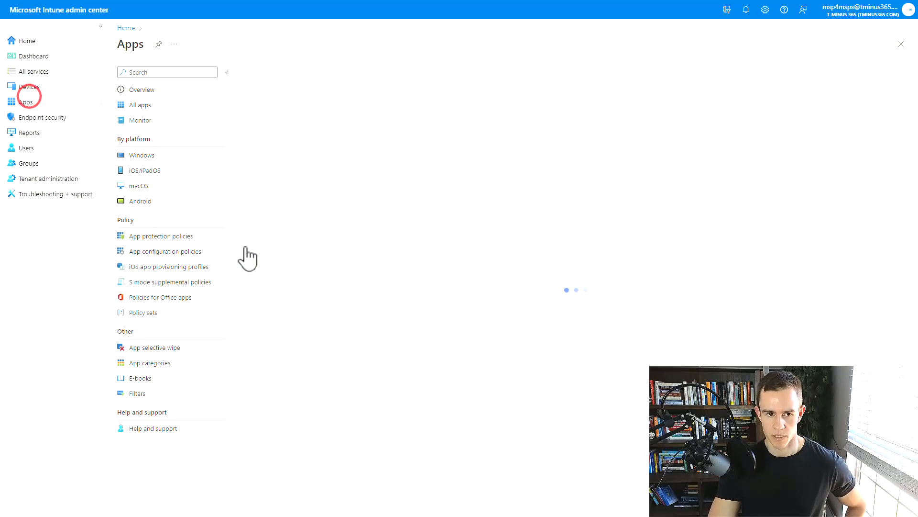
left_click(147, 348)
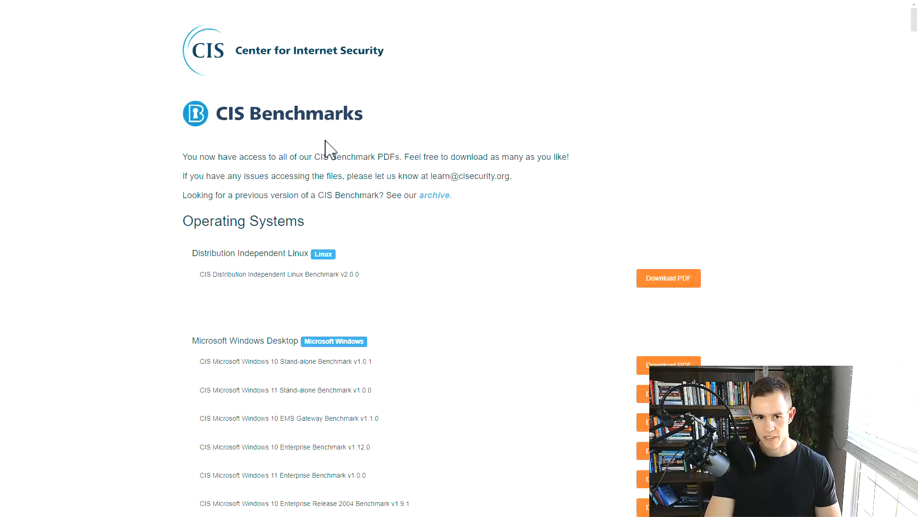
- On the CIS Benchmarks page, find the Microsoft Intune for Windows section and download the Windows 11 Benchmark v1.0.0 PDF
scroll(345, 162, "down", 1)
scroll(345, 163, "down", 15)
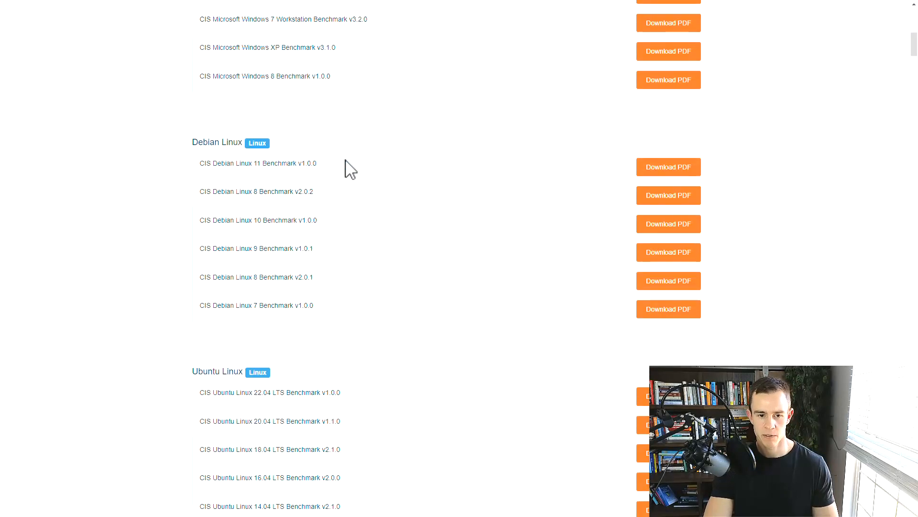
scroll(346, 162, "down", 16)
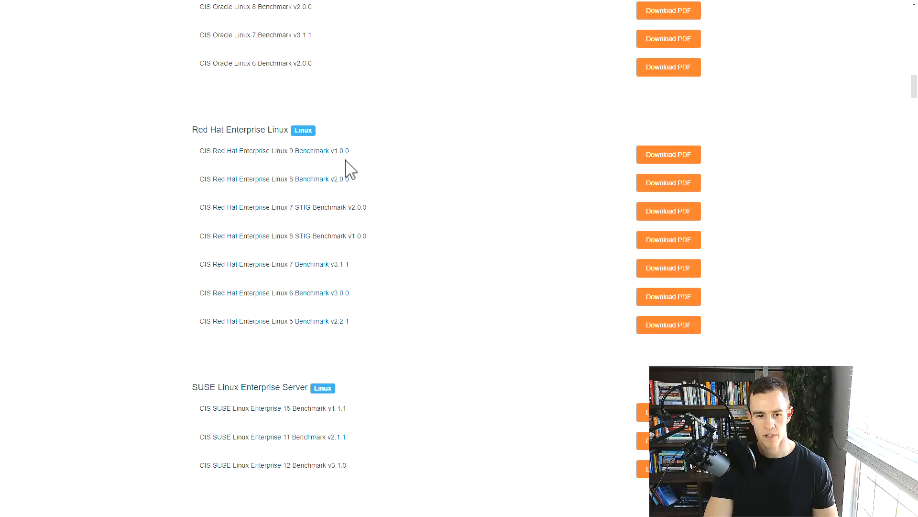
scroll(345, 160, "down", 10)
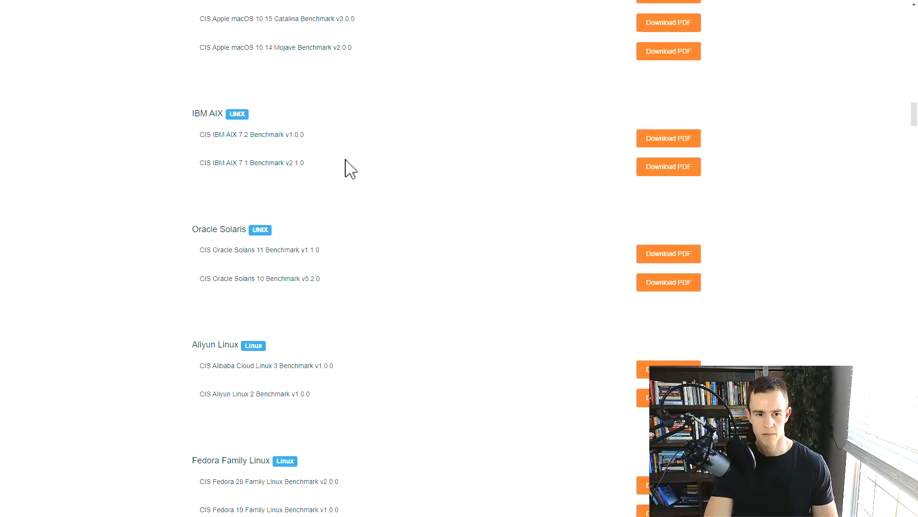
scroll(351, 168, "down", 18)
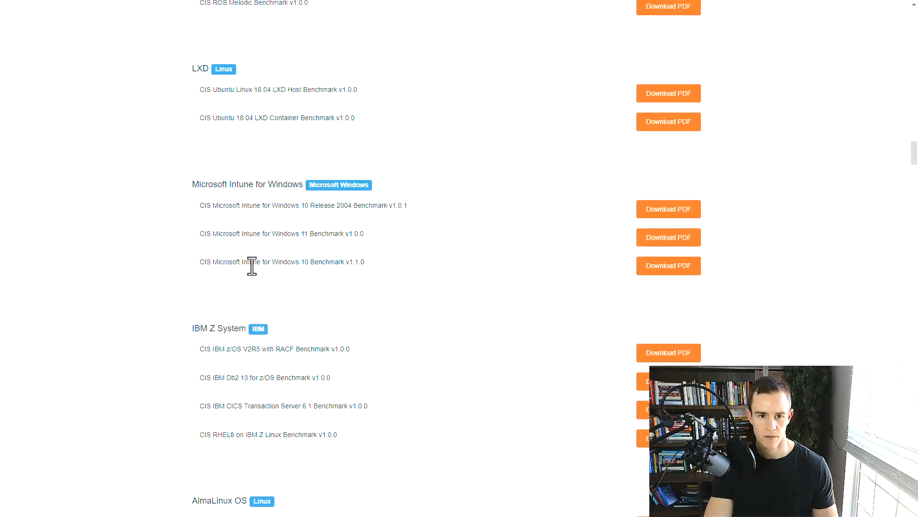
left_click_drag(404, 265, 188, 266)
left_click_drag(379, 234, 199, 236)
left_click(677, 237)
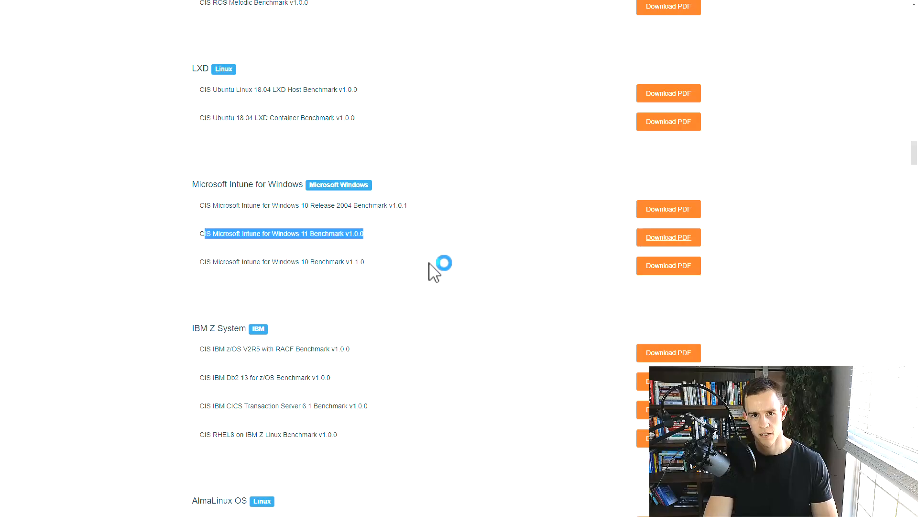
left_click(281, 239)
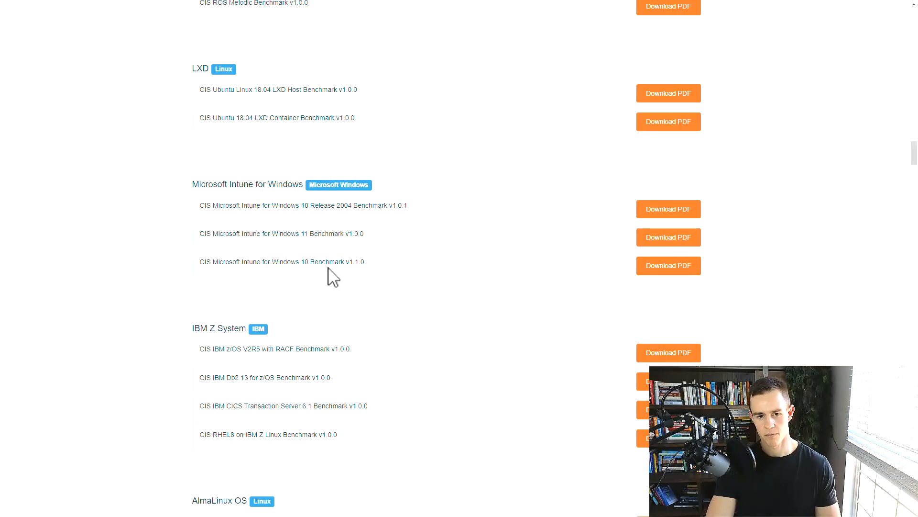